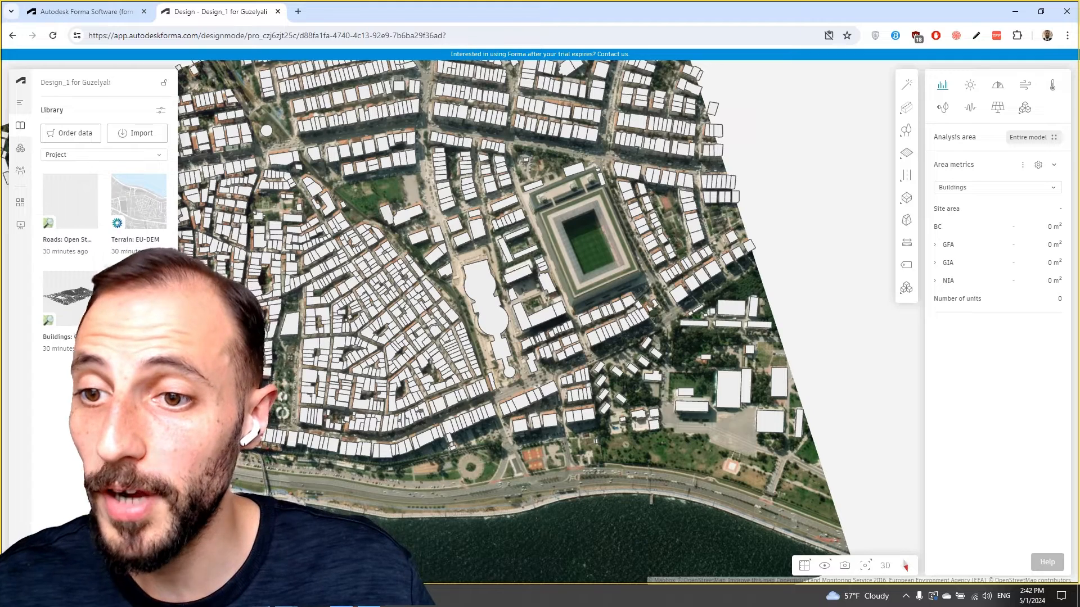
Add all road geometries from the project library's Roads dataset to the base layer and inspect one road near the waterfront.
mouse_move(76, 217)
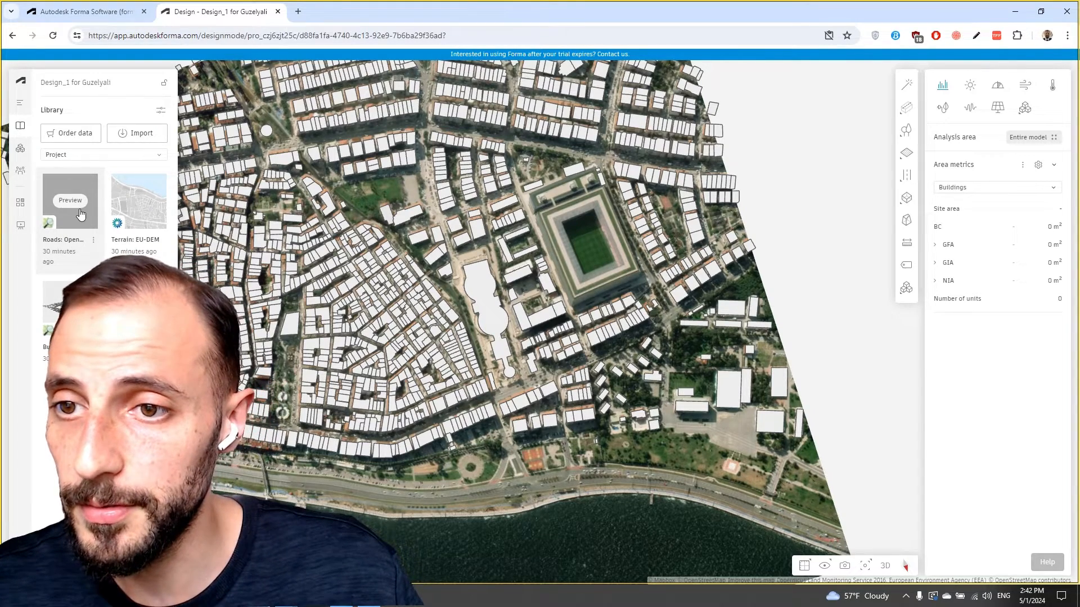
click(79, 207)
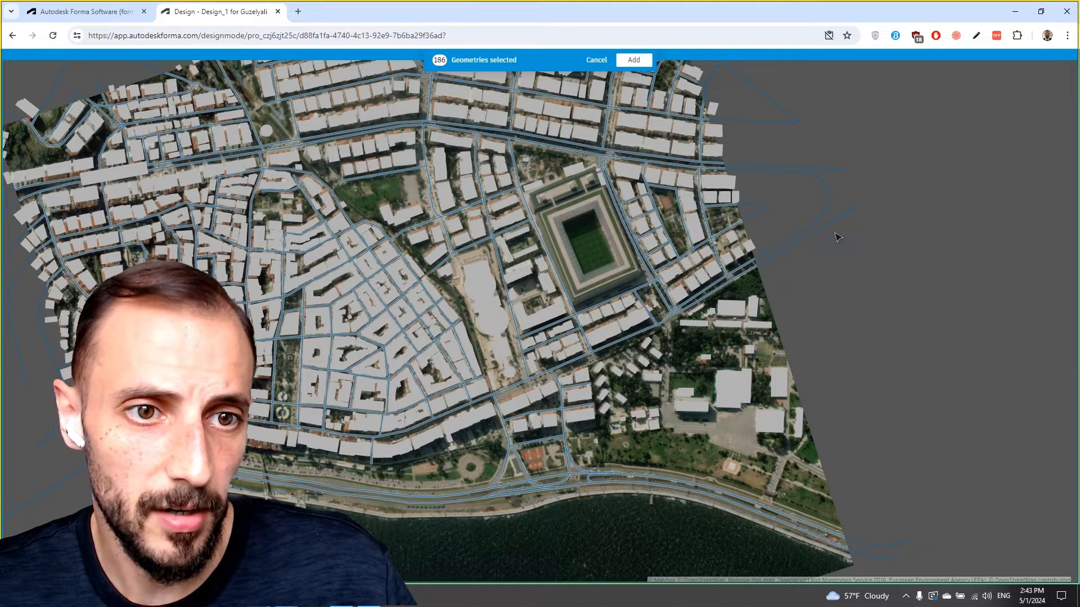
click(636, 63)
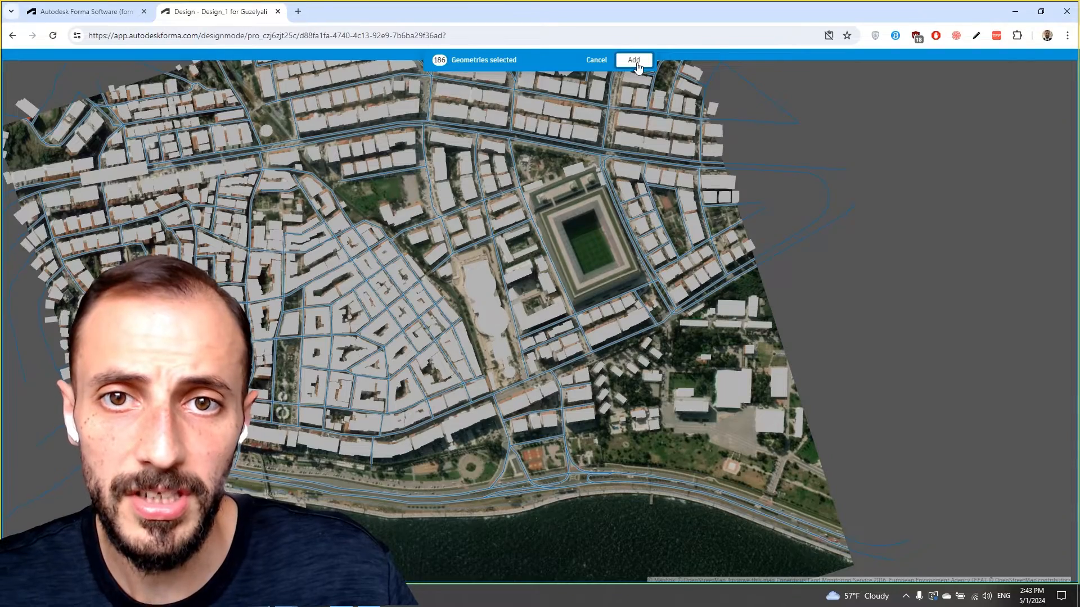
click(502, 481)
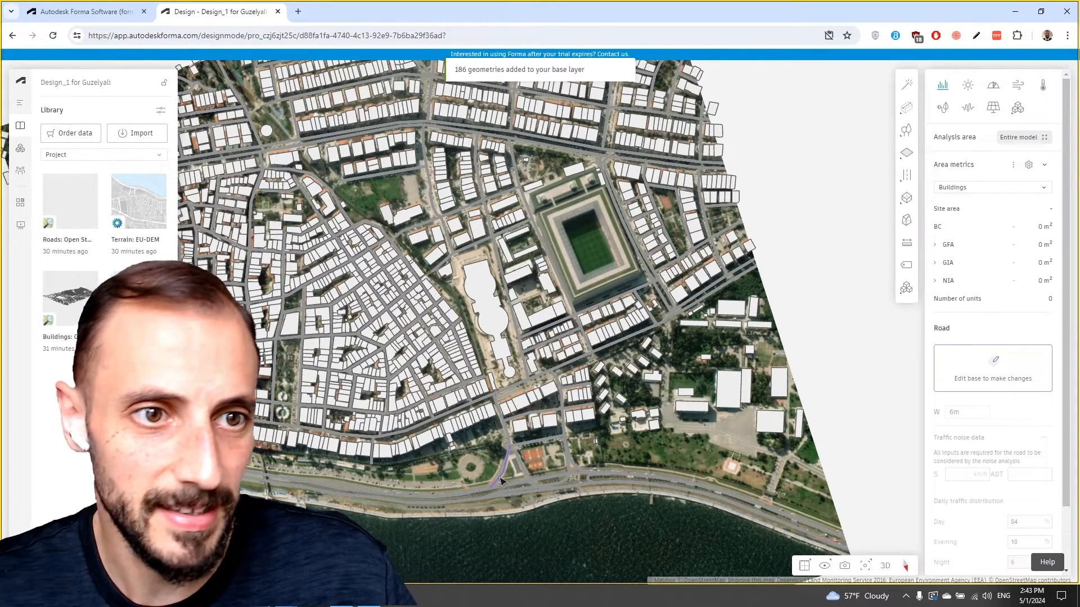
click(819, 328)
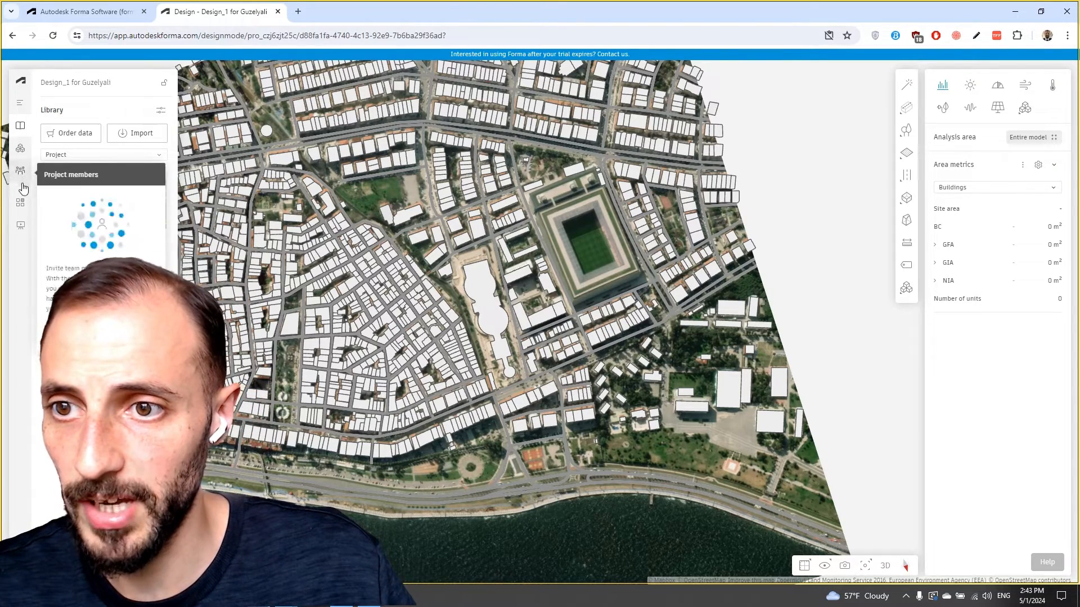
Show the proposals and layers, and highlight every road in the base's Roads layer to inspect them.
click(19, 102)
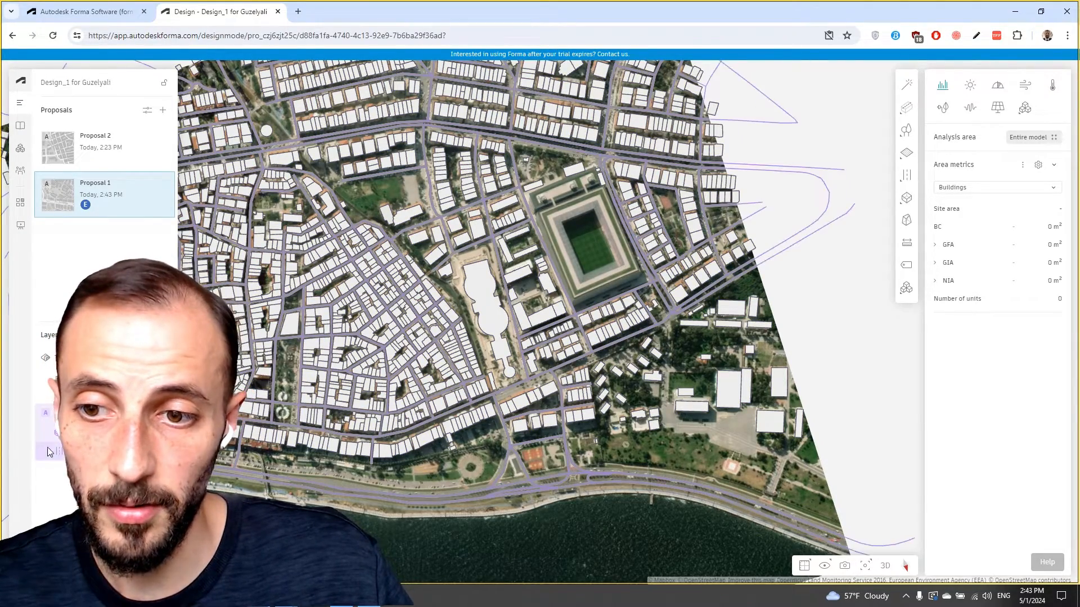
click(93, 451)
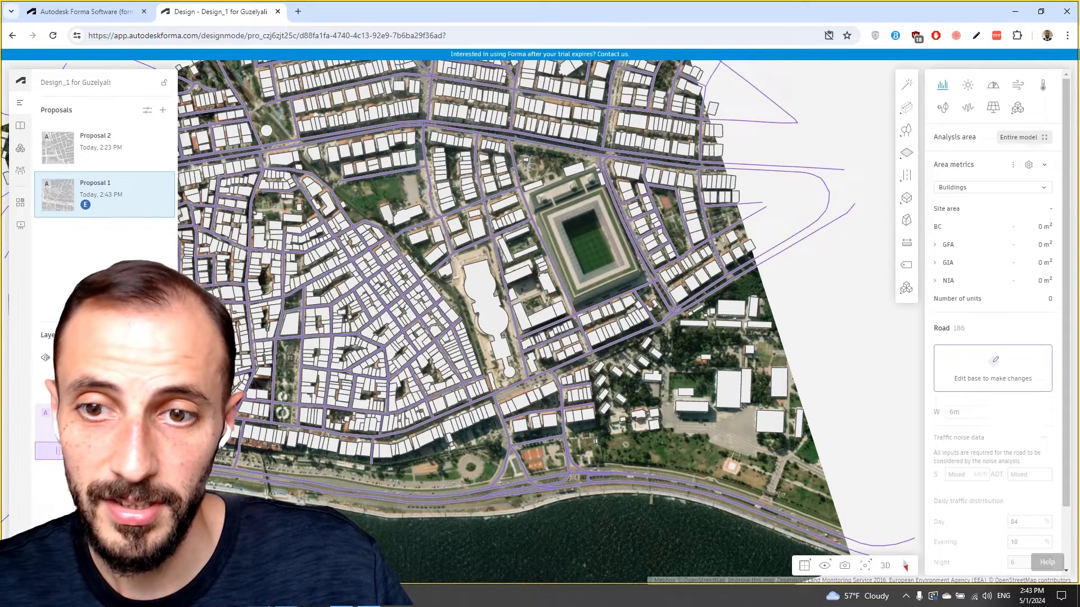
key(Escape)
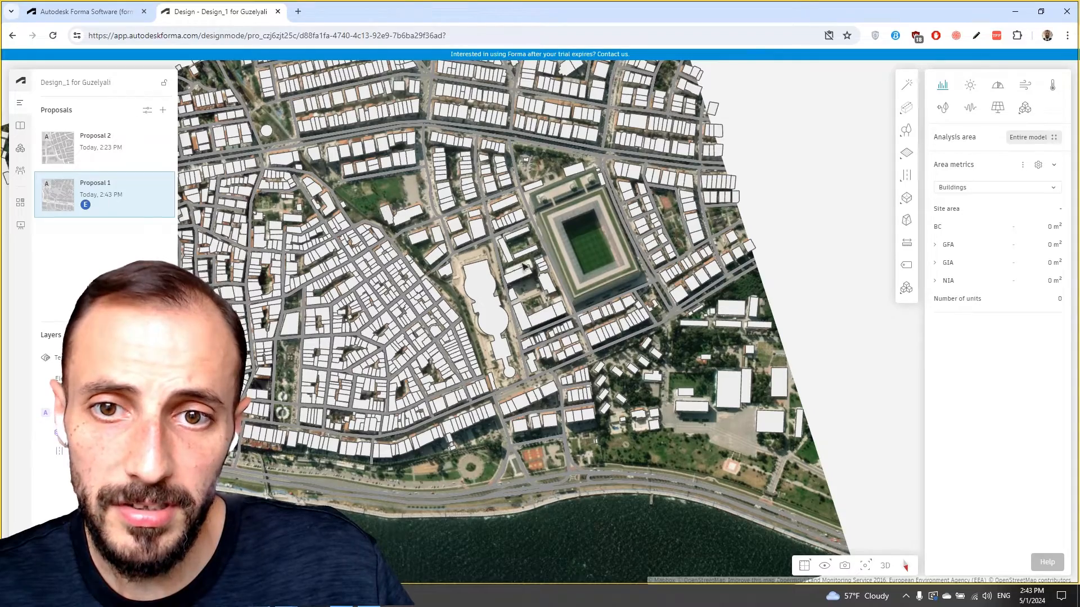
Switch the site model from 2D to 3D view.
click(885, 566)
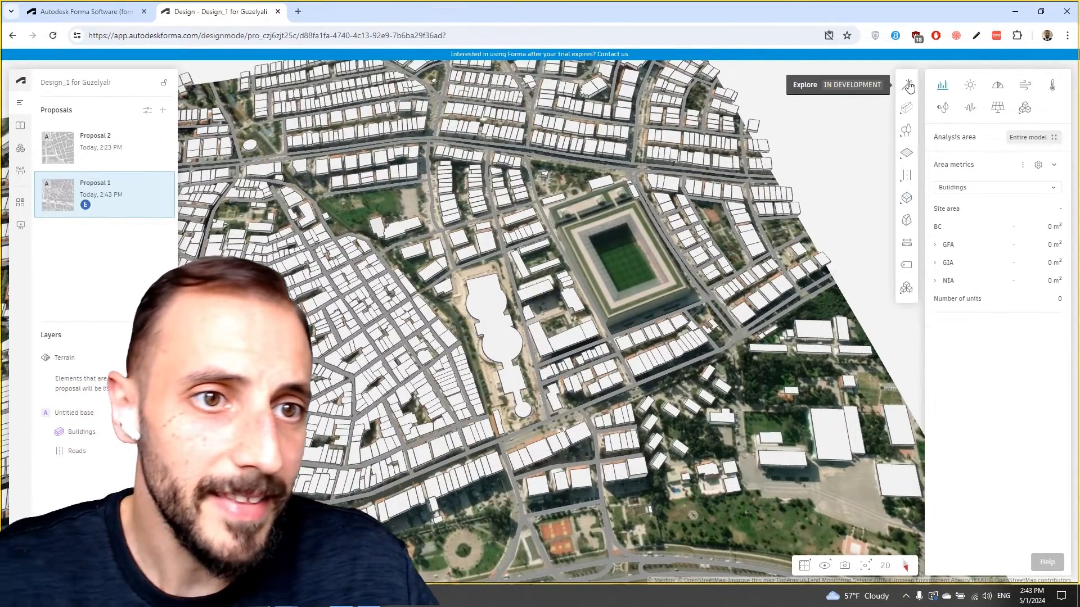
mouse_move(908, 88)
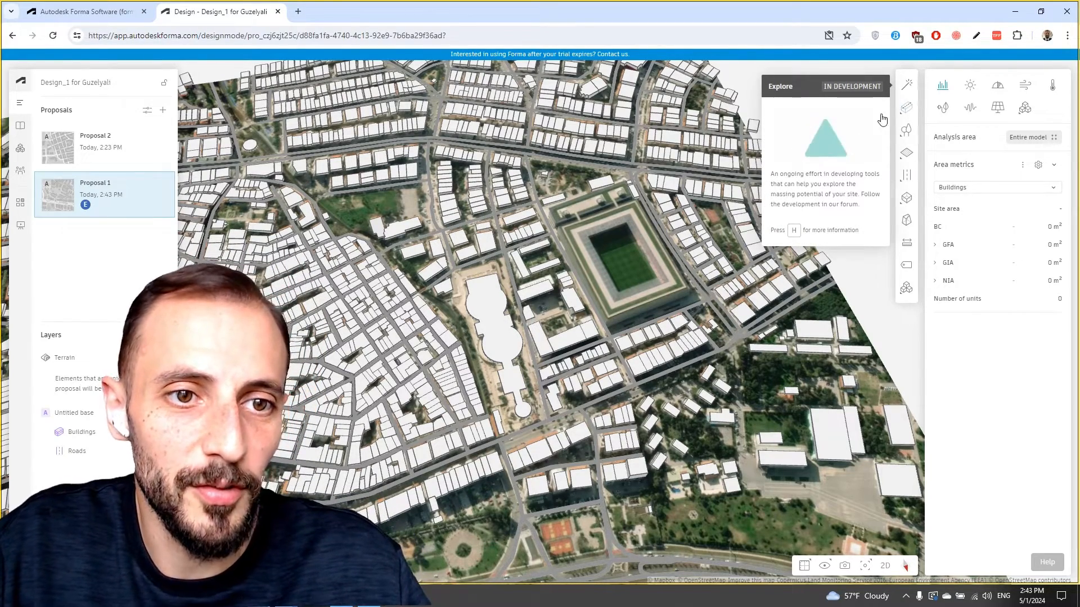
right_drag(783, 243, 801, 206)
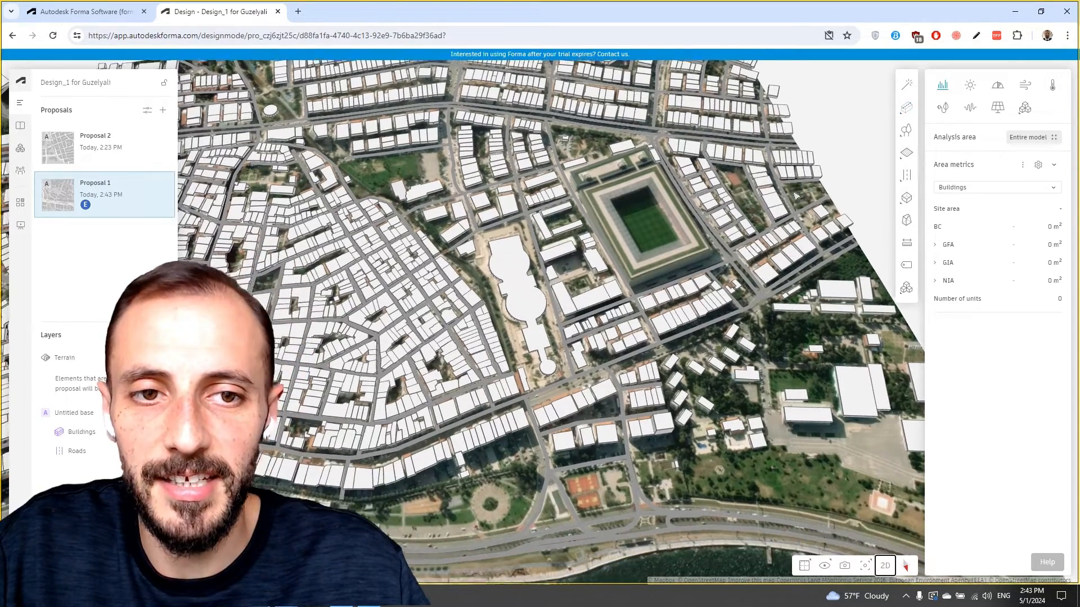
drag(802, 205, 780, 209)
right_drag(697, 245, 656, 271)
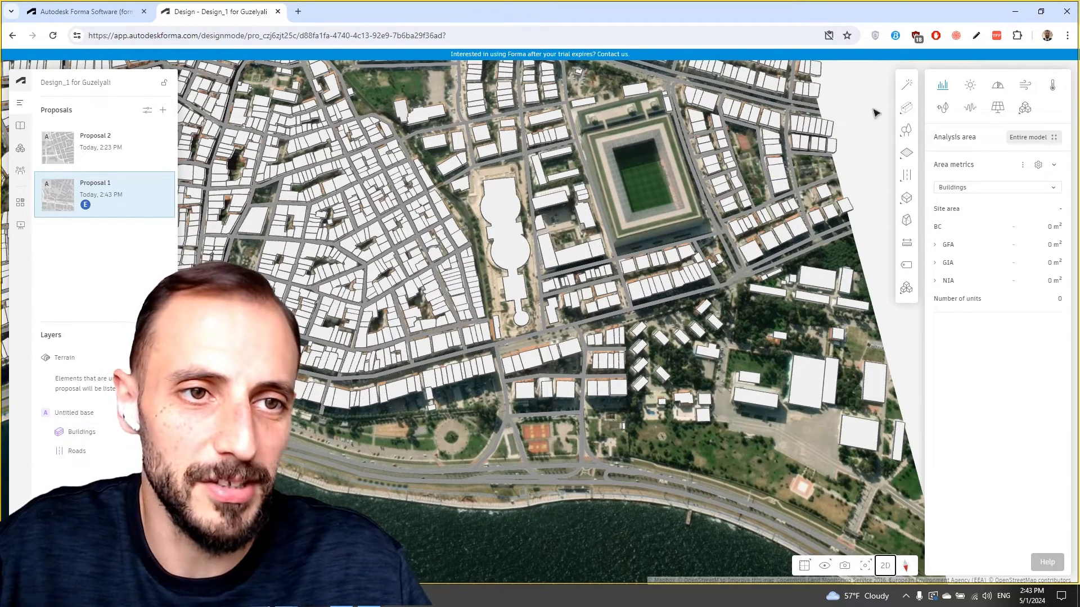
Draw a closed-loop Line building around the green strip between the coastal road and the first row of waterfront buildings.
mouse_move(894, 138)
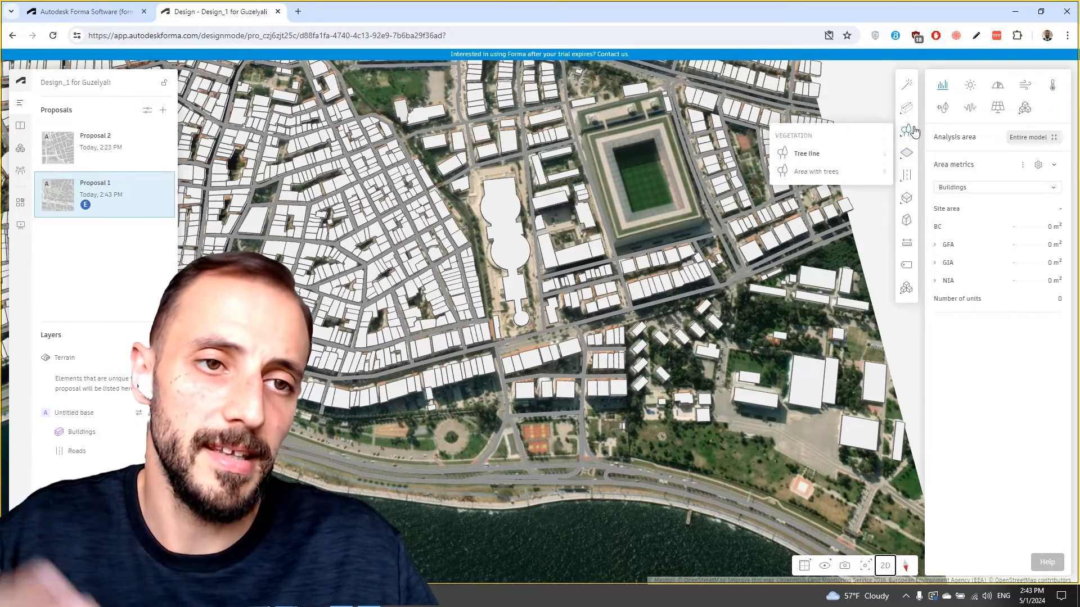
mouse_move(905, 108)
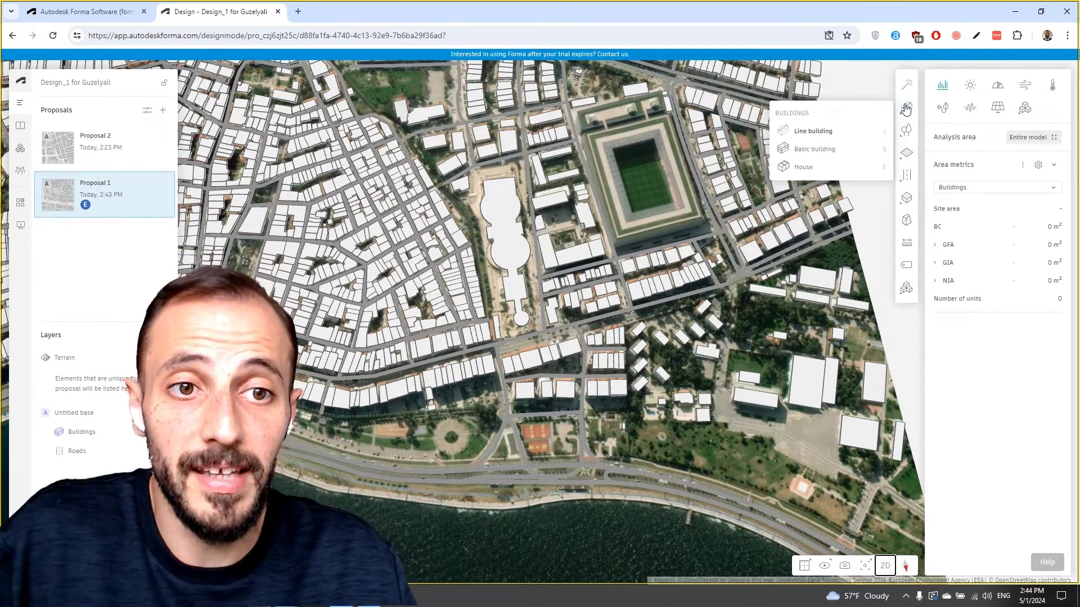
click(831, 133)
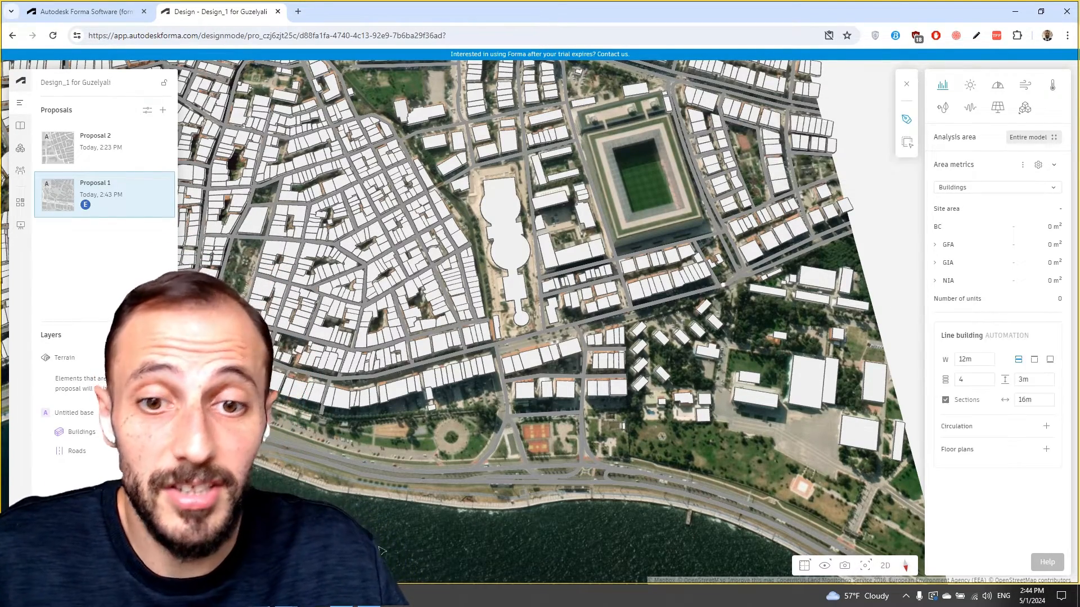
click(412, 460)
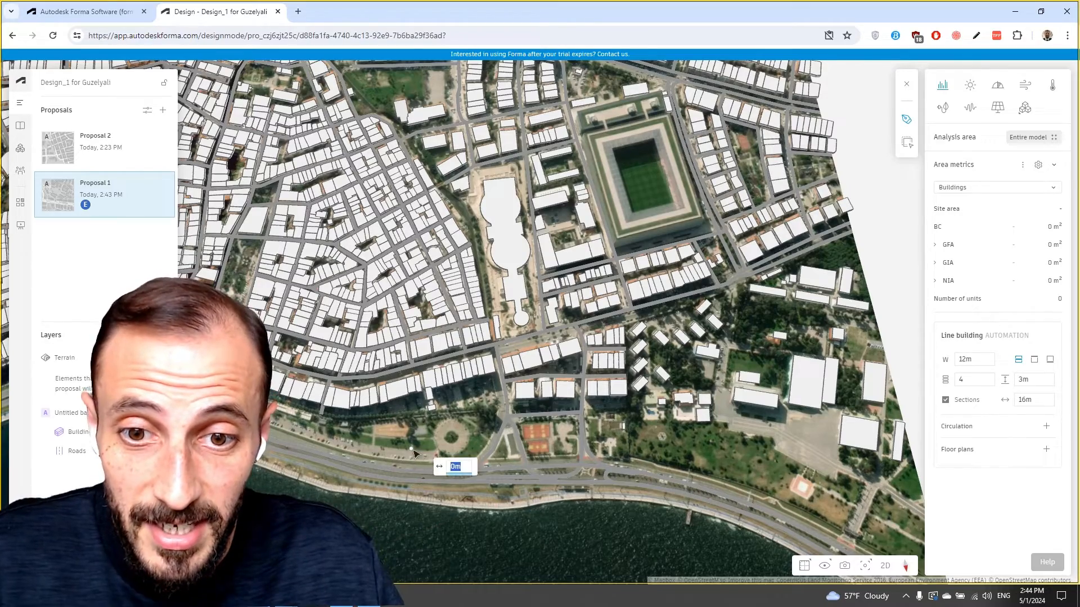
click(503, 447)
right_drag(489, 467, 520, 415)
scroll(540, 433, up, 3)
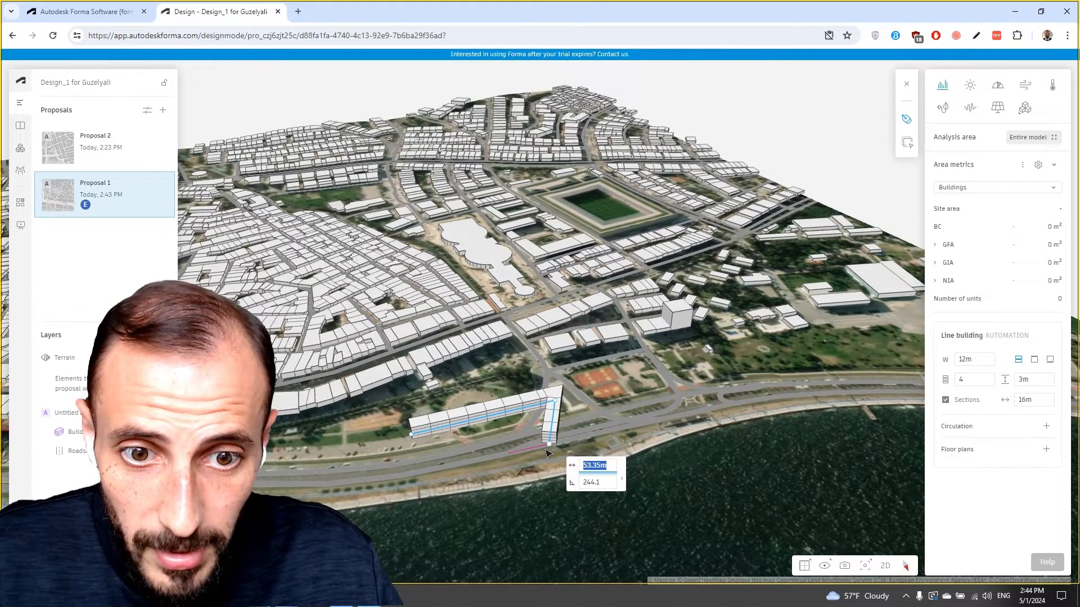
click(550, 444)
click(365, 462)
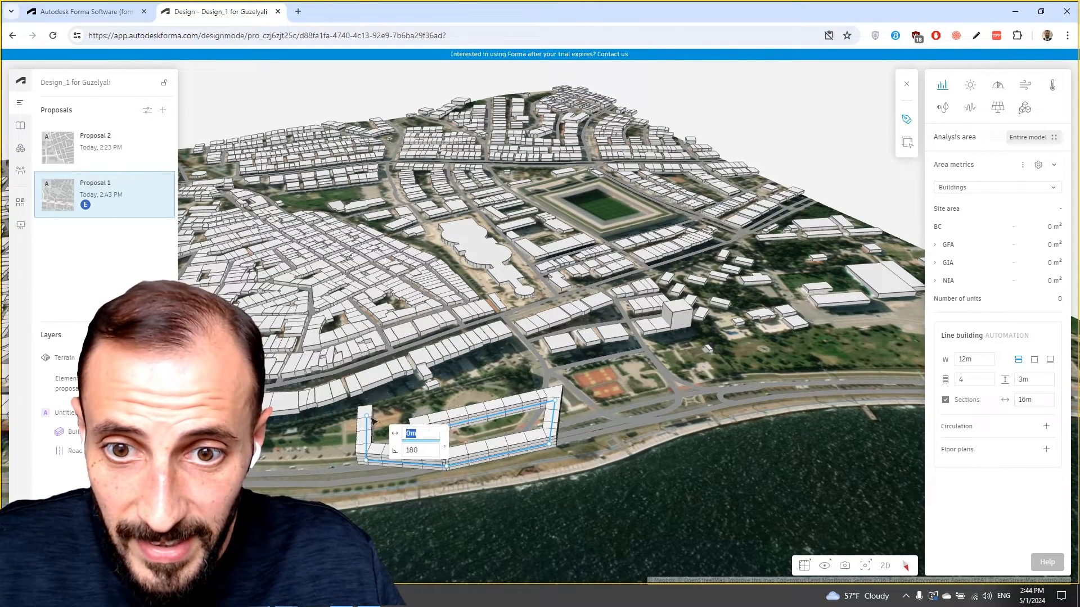
click(369, 416)
click(414, 434)
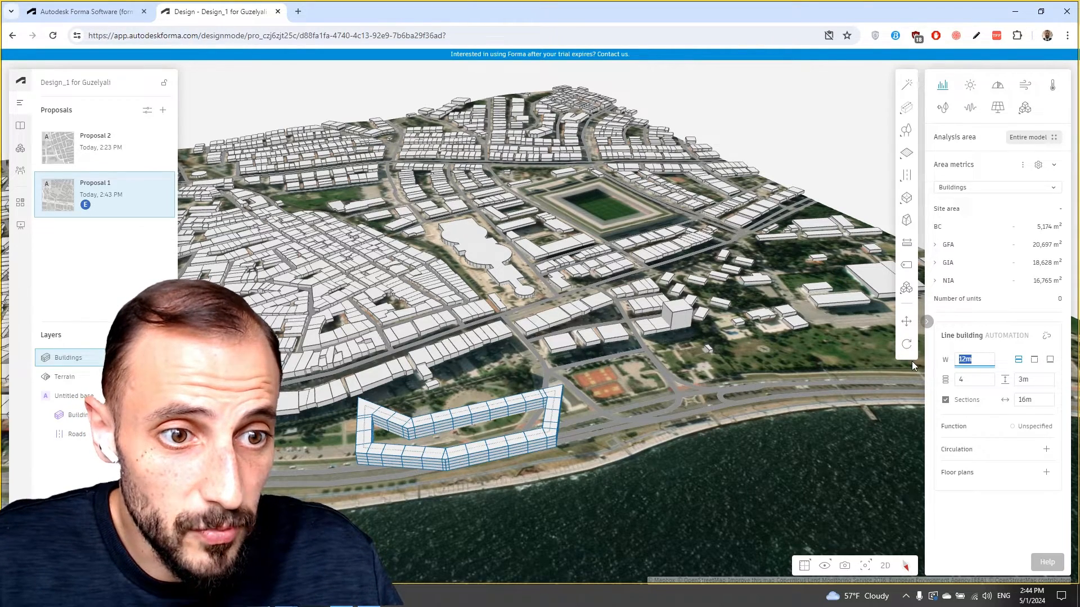
Set the line building's width to 20 m, its number of floors to 15 and its floor height to 5 m.
text(20)
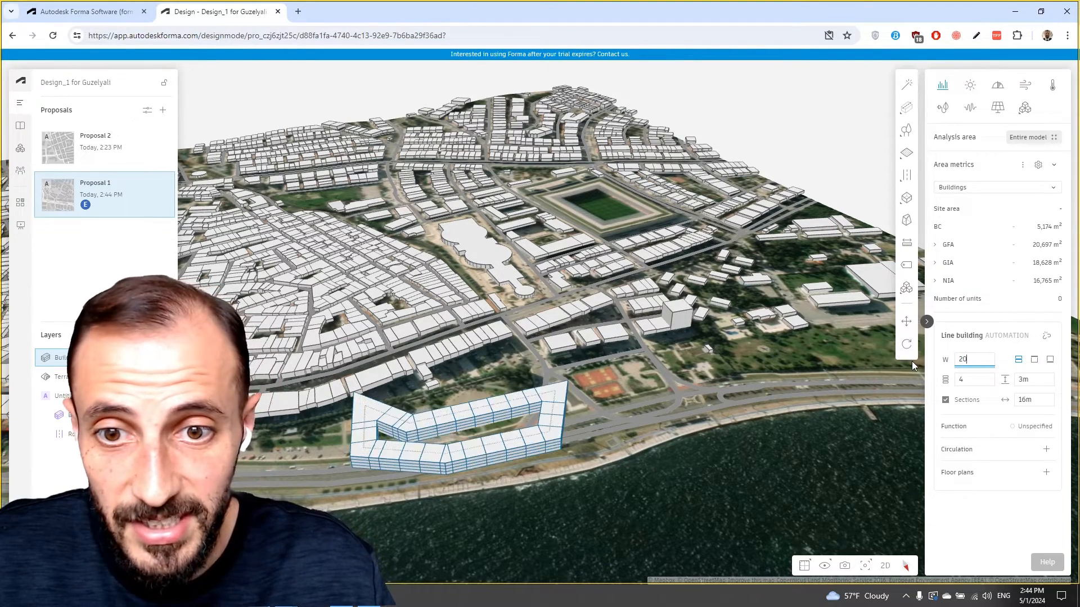
click(955, 380)
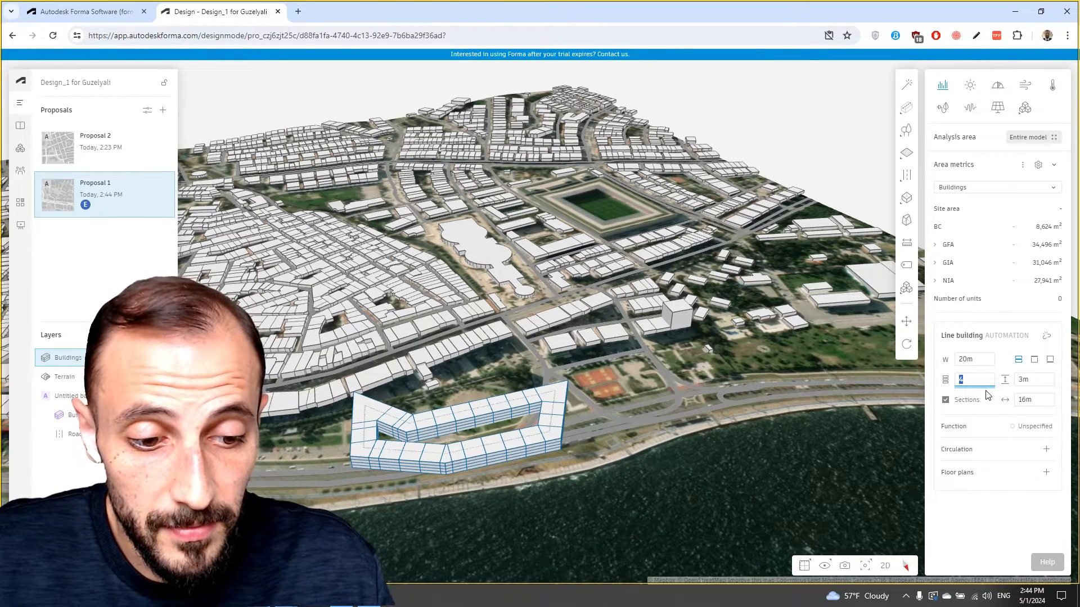
text(15)
click(1022, 380)
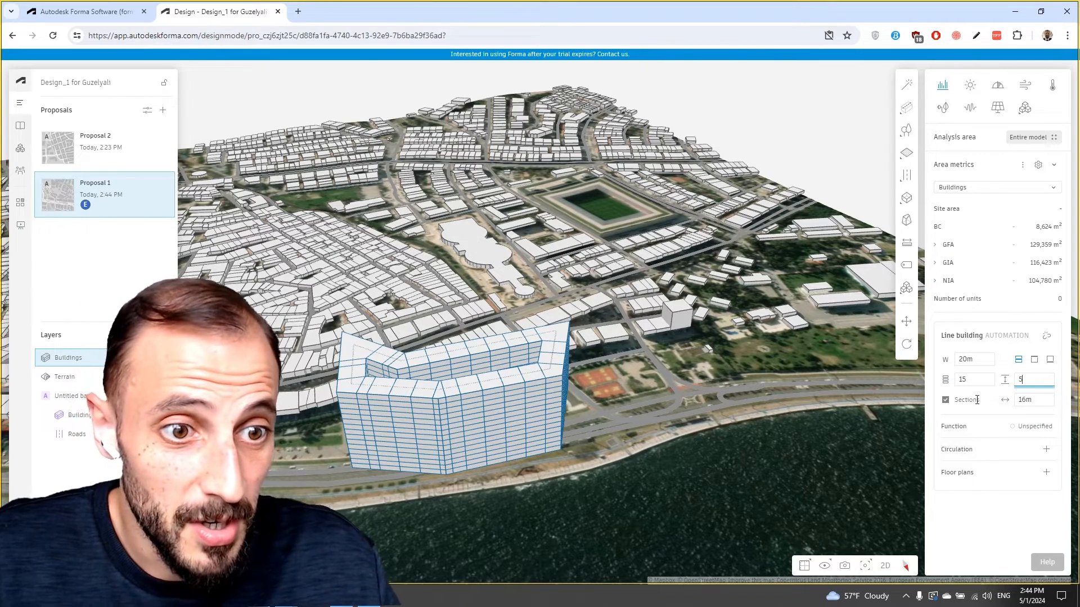
Try the line building without sections and with 5 m sections, and restore the section length to 16 m.
click(946, 400)
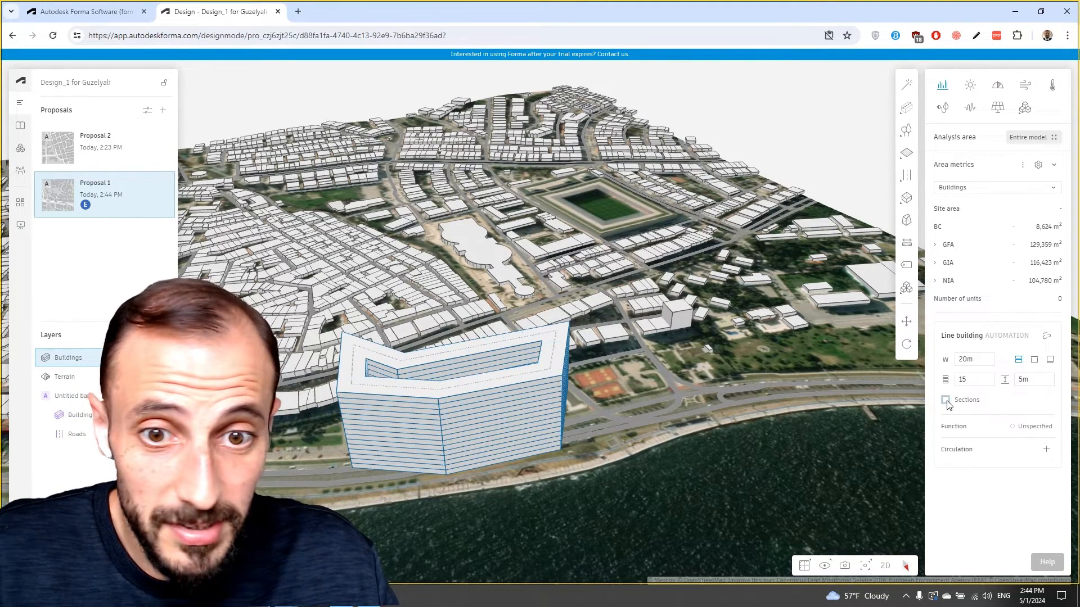
click(946, 401)
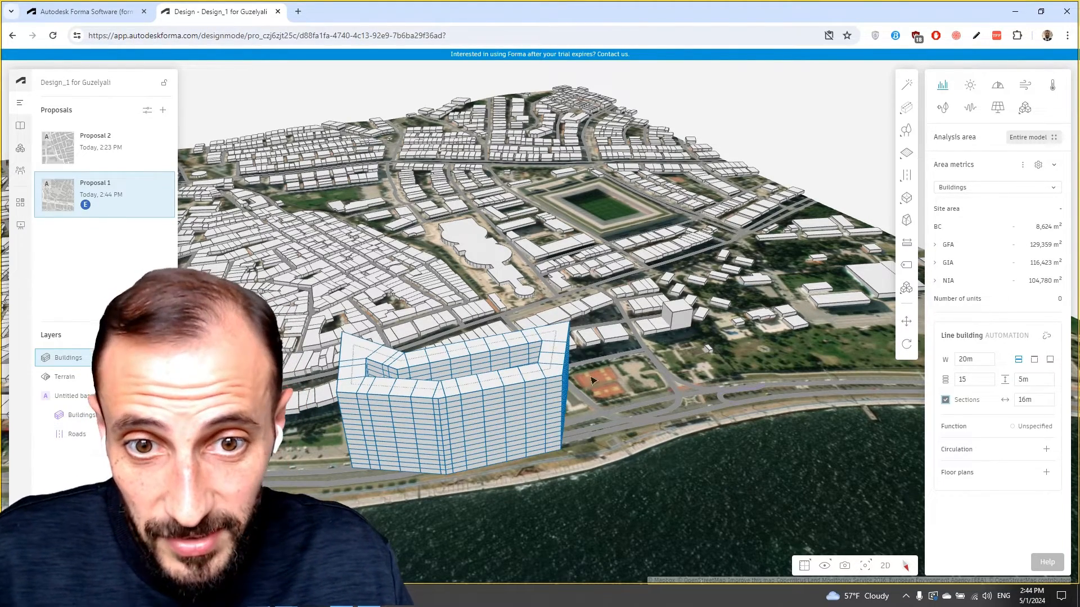
double_click(1024, 401)
text(5)
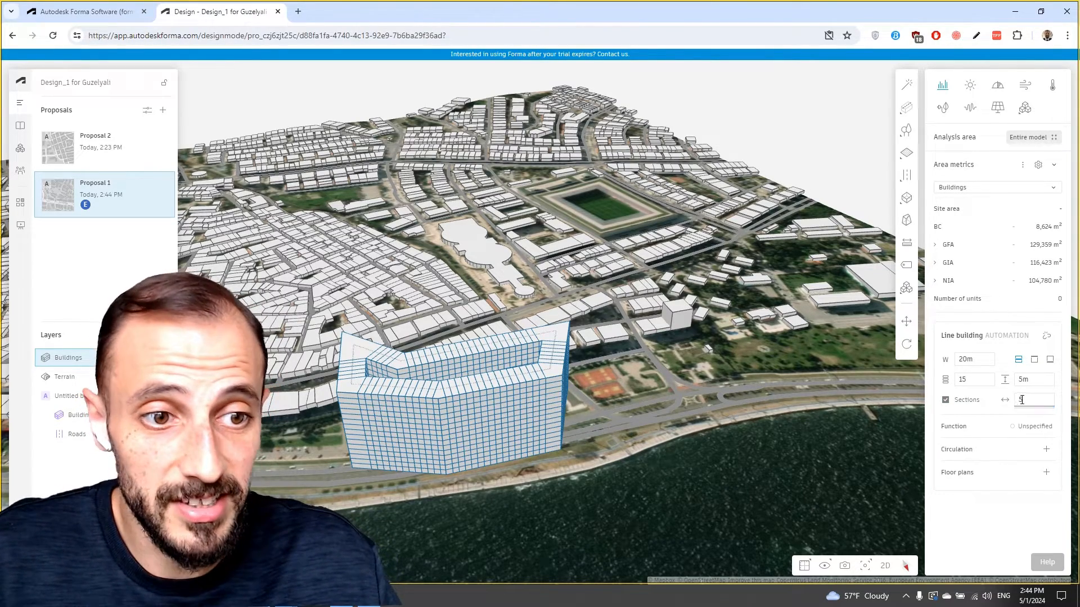
double_click(1017, 400)
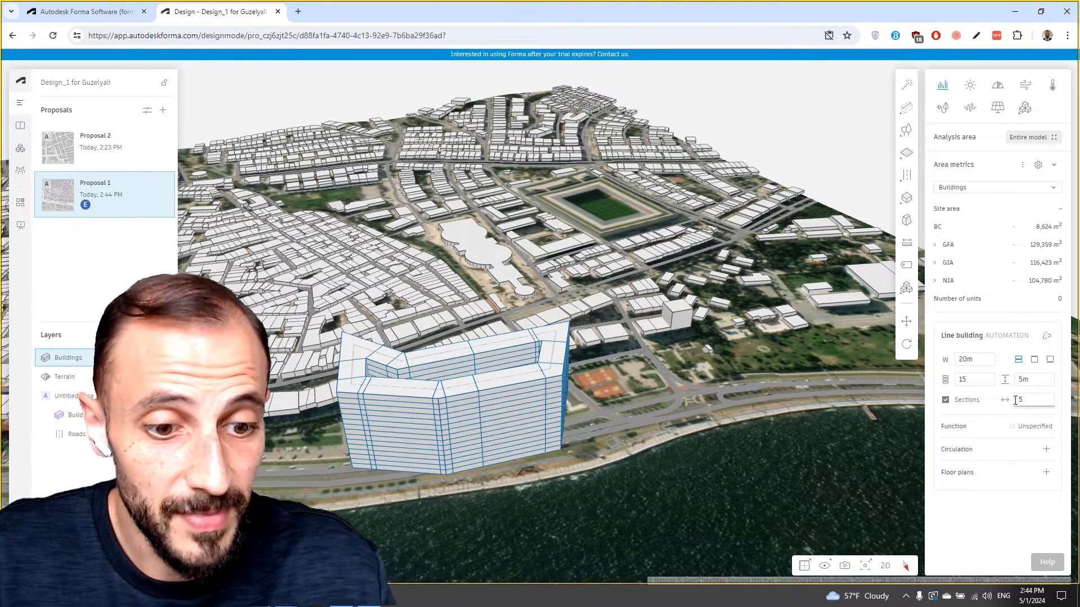
text(16)
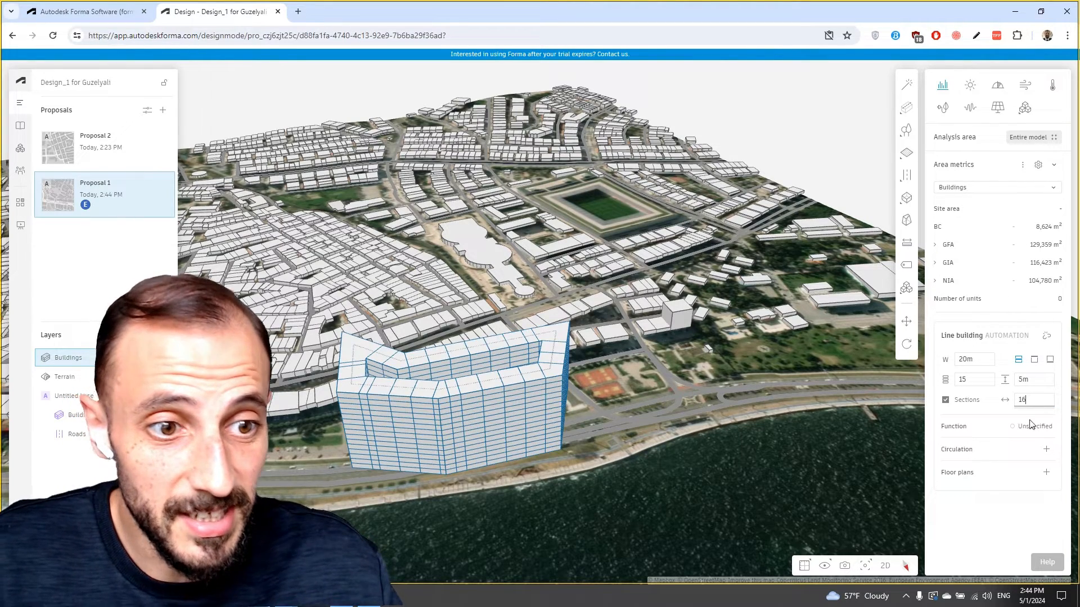
Examine the building's function choices and the project's area metrics and function settings without changing them.
click(1015, 432)
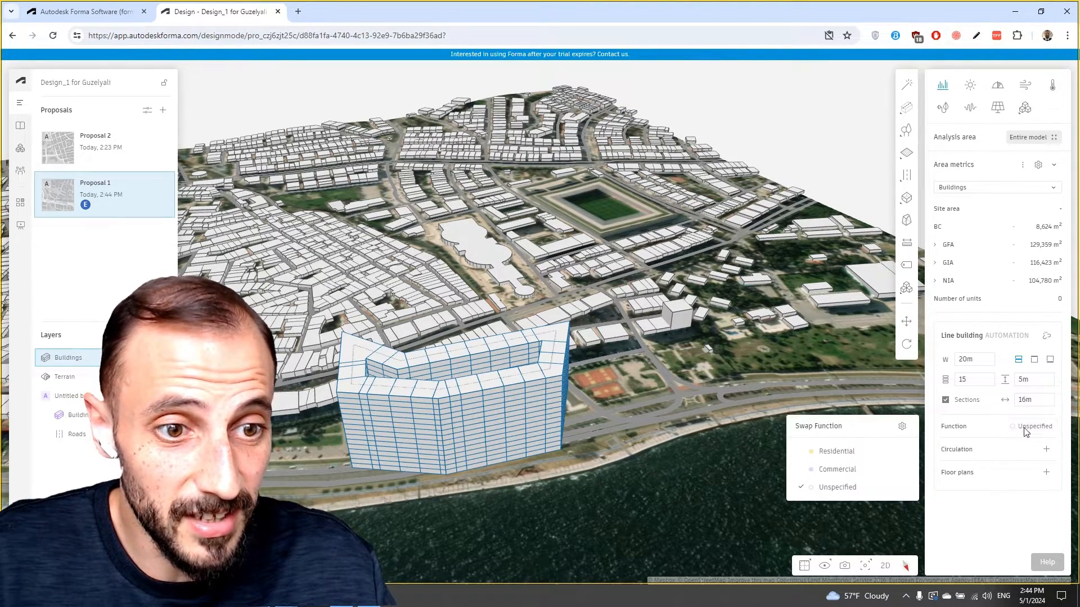
click(902, 426)
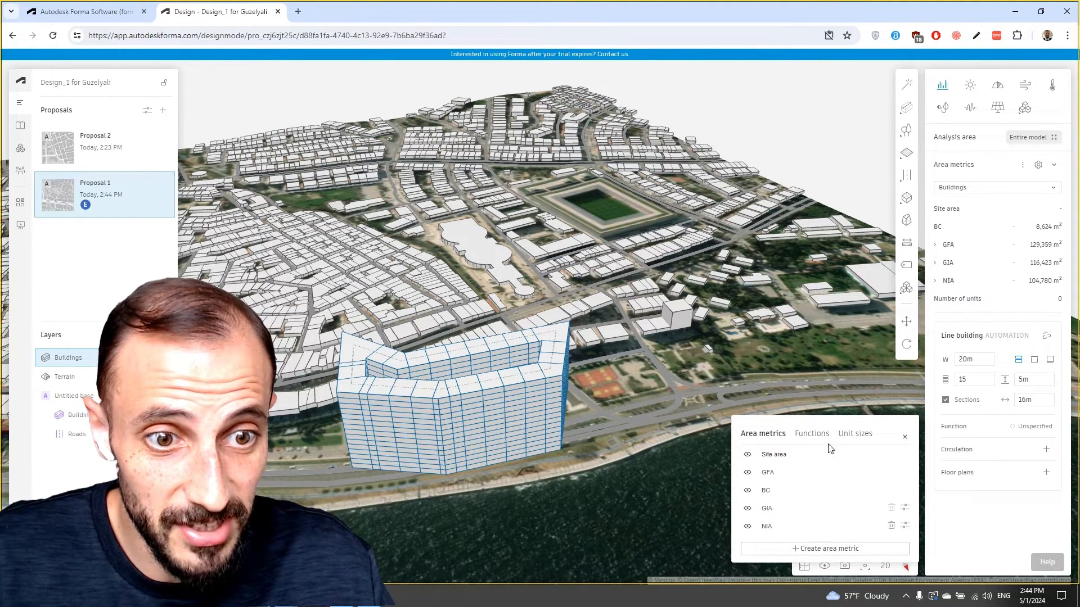
click(812, 434)
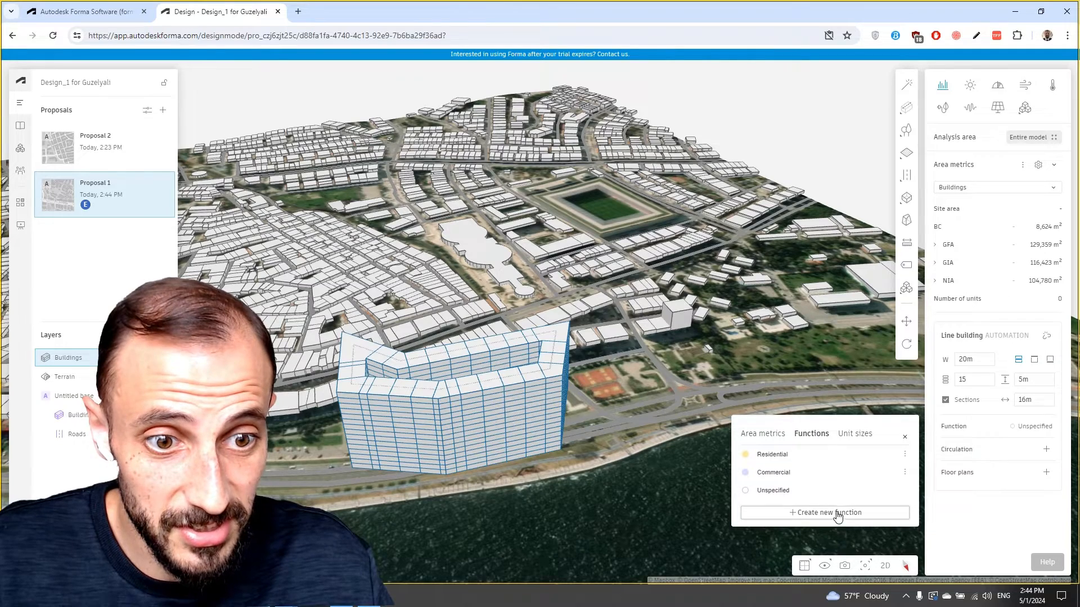
click(905, 437)
Try adding double loaded circulation to the line building and remove it again.
click(1046, 451)
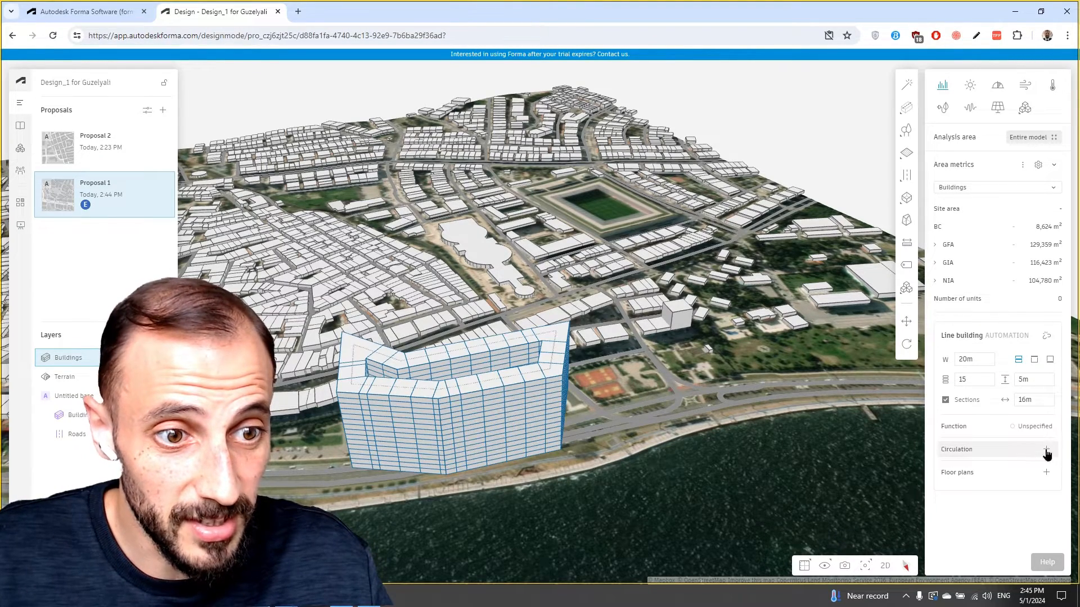
click(1046, 452)
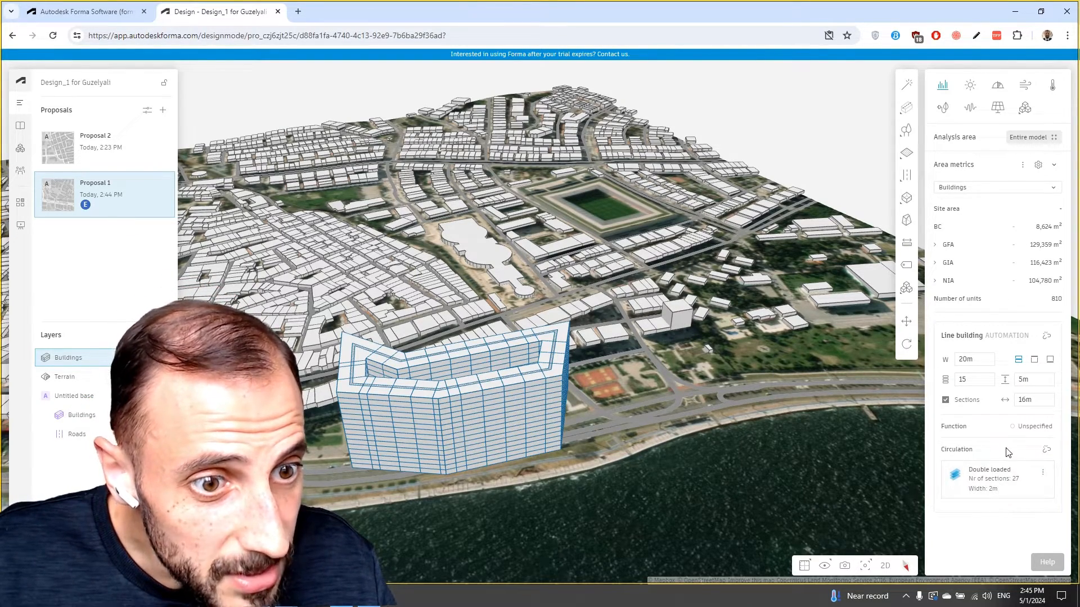
click(1047, 453)
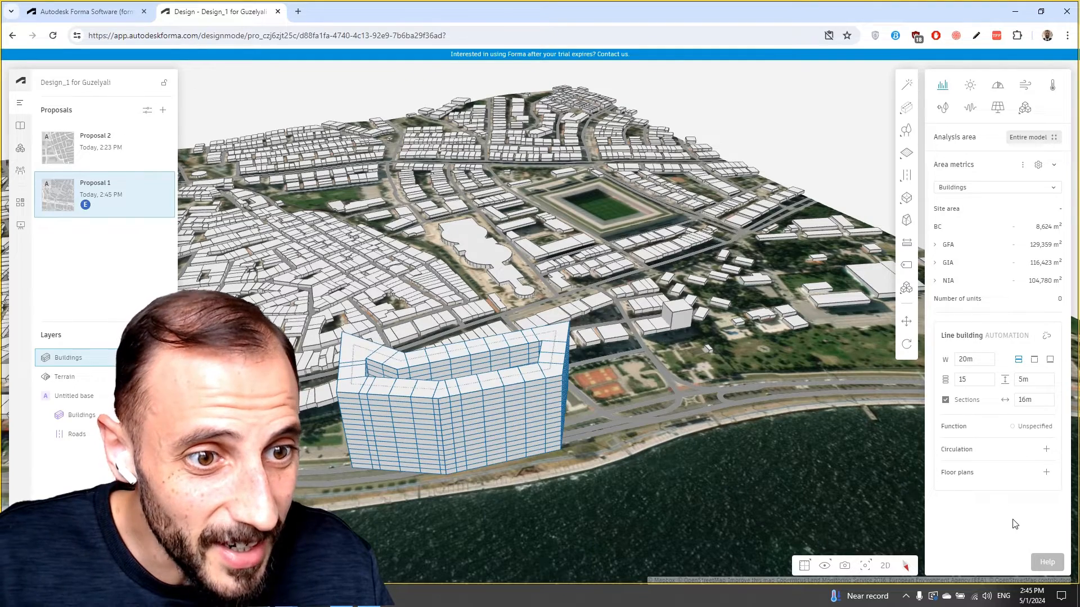
Look through the line building's floor plan options for the 20x16 and corner section types.
click(1047, 475)
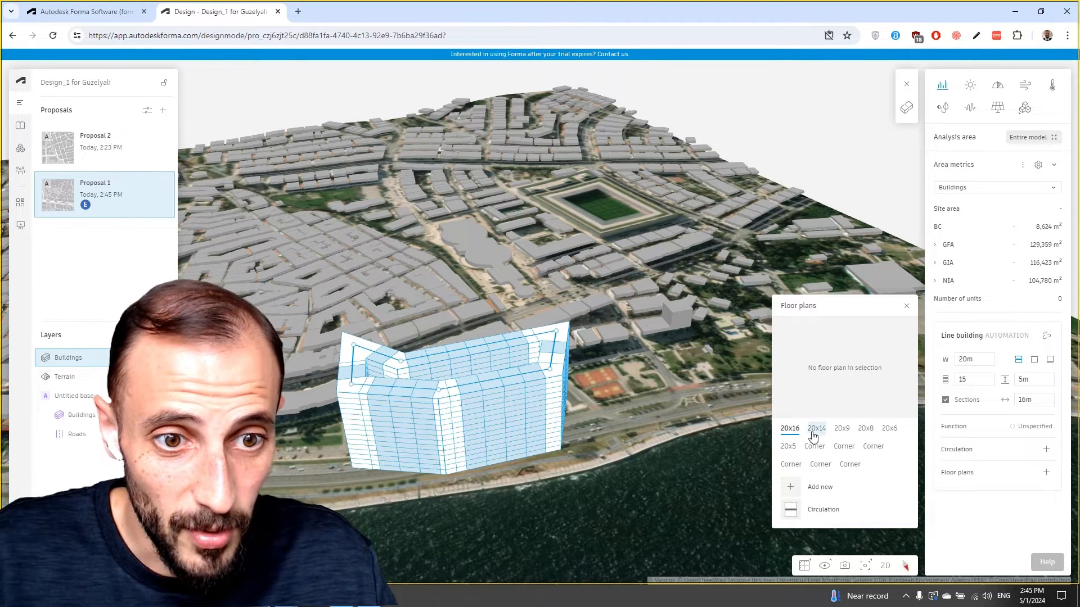
click(815, 449)
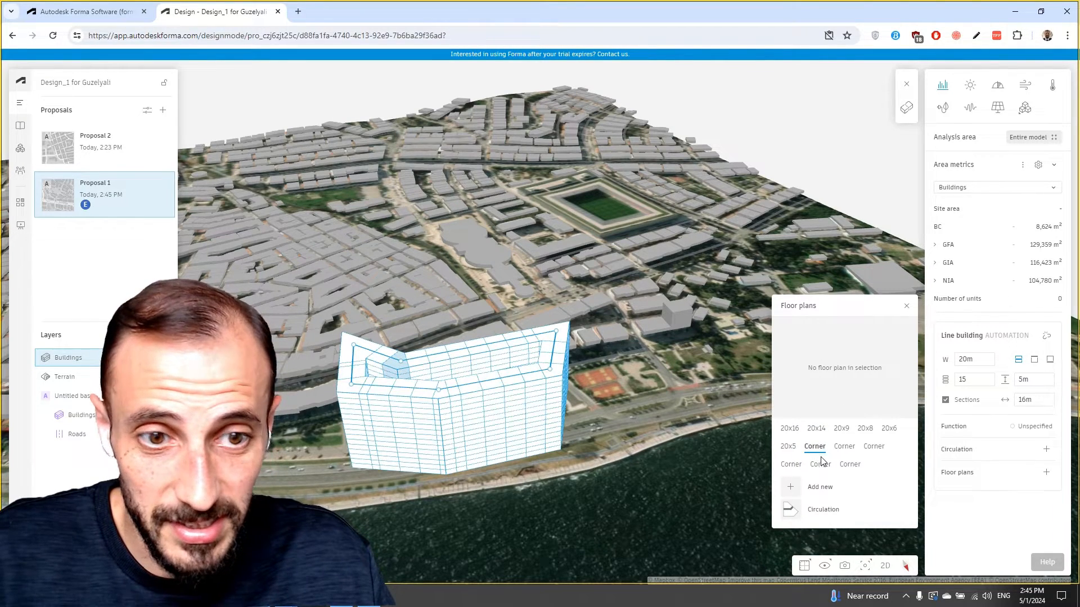
click(820, 464)
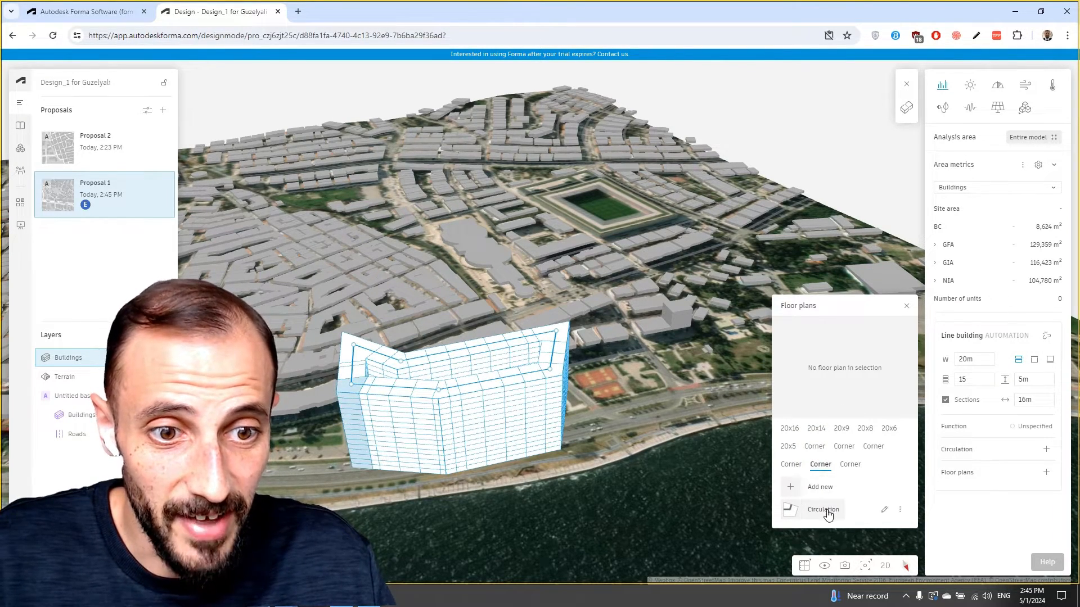
click(906, 308)
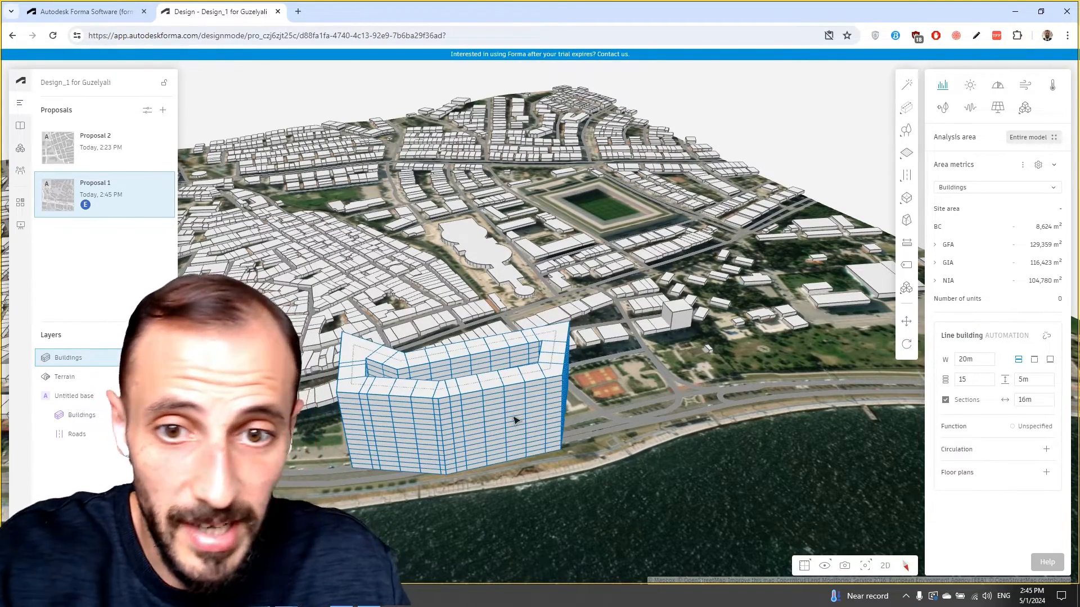
Delete the line building from the waterfront.
key(Delete)
scroll(567, 417, up, 2)
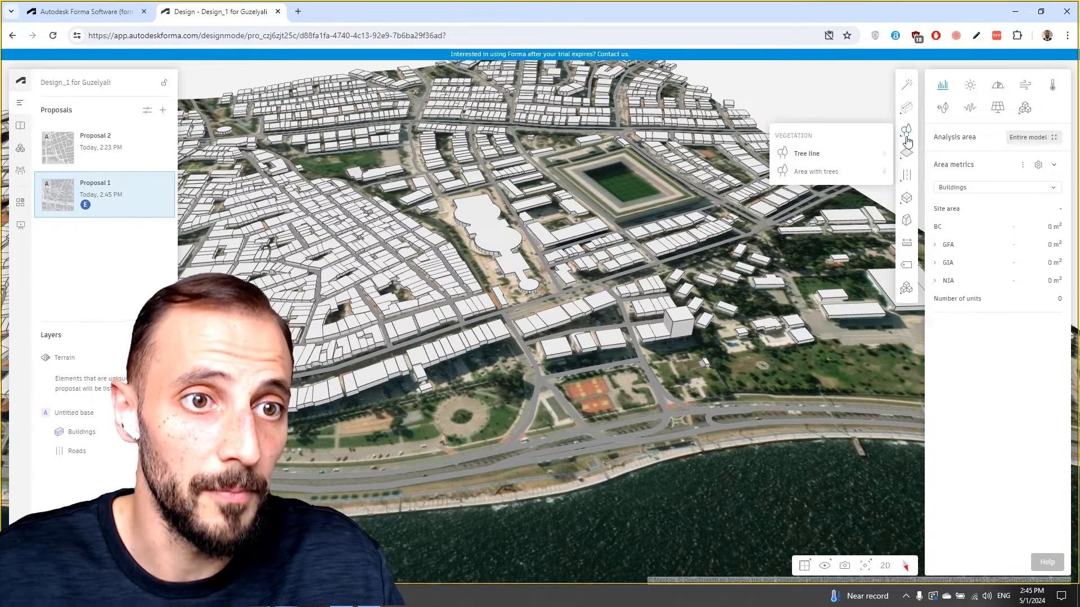
Try drawing a basic building with an irregular polygon footprint over the circular waterfront park and extruding it into a tower.
mouse_move(904, 109)
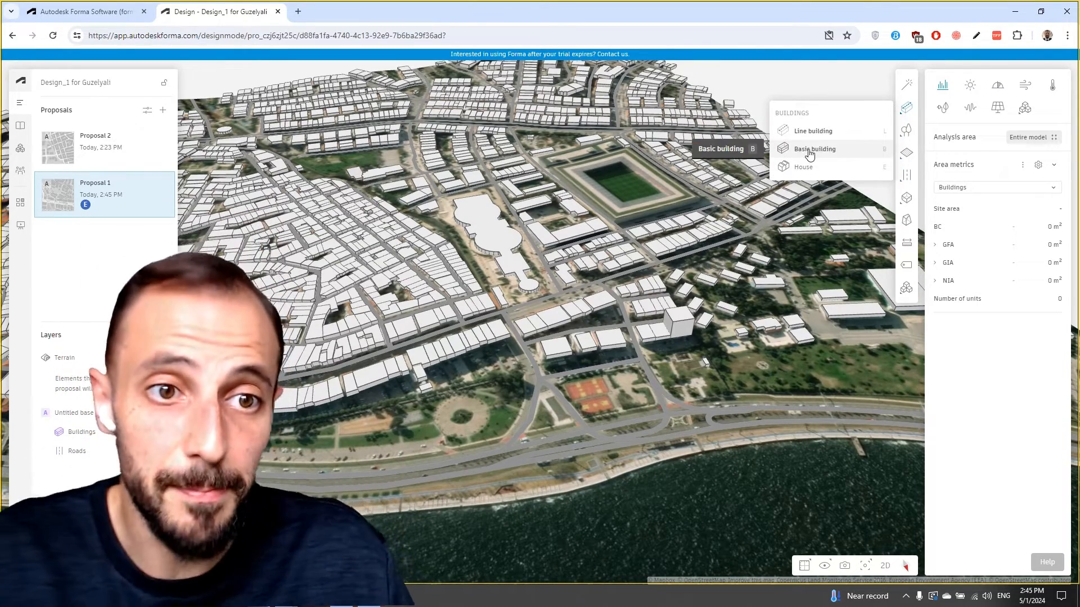
click(814, 150)
click(448, 430)
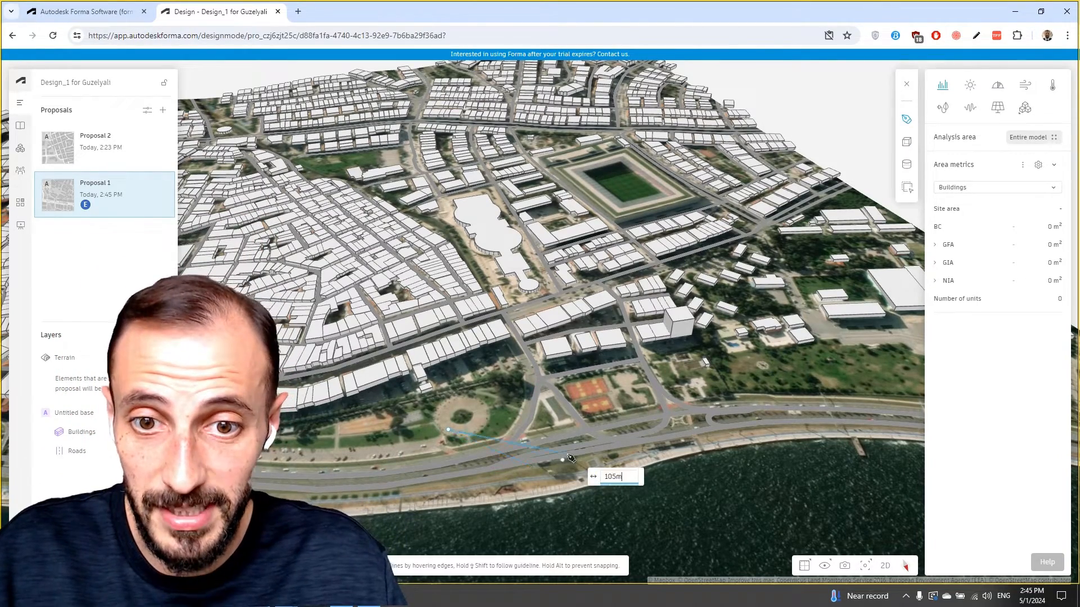
click(454, 453)
click(567, 427)
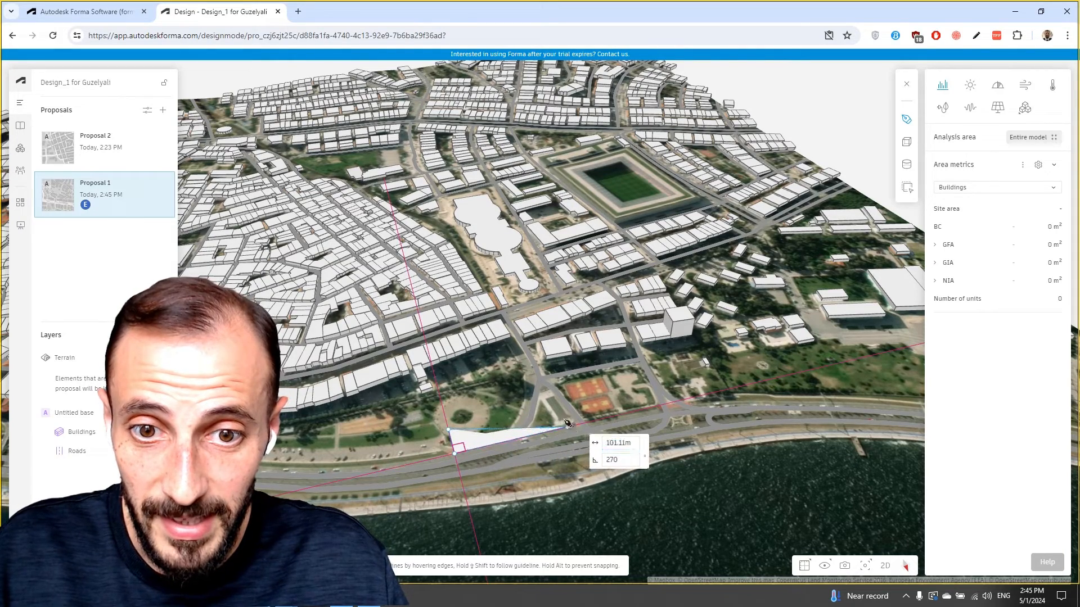
click(517, 380)
click(457, 380)
click(459, 402)
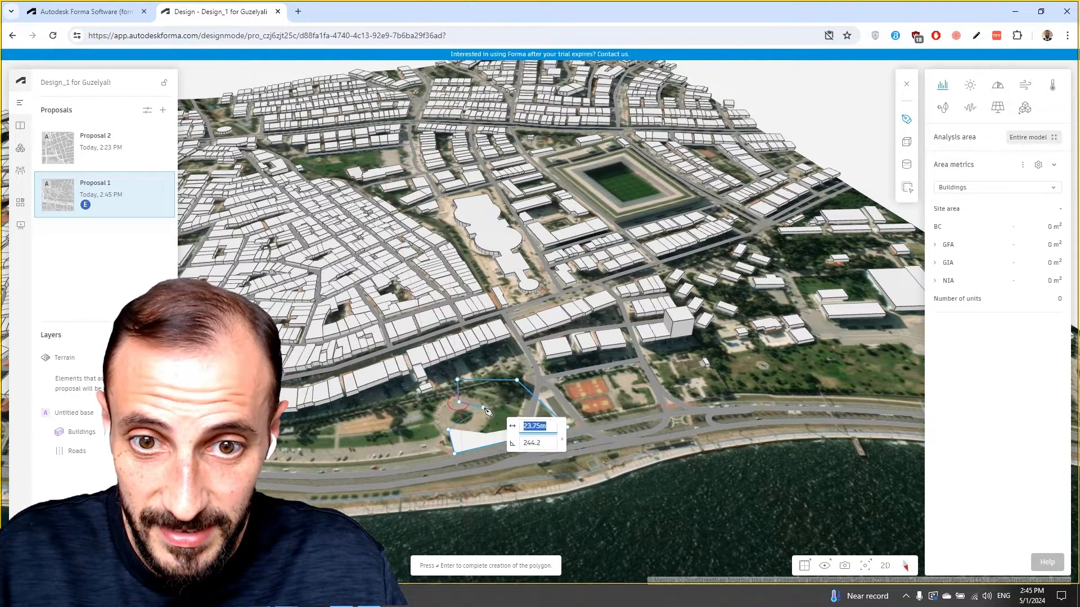
click(484, 408)
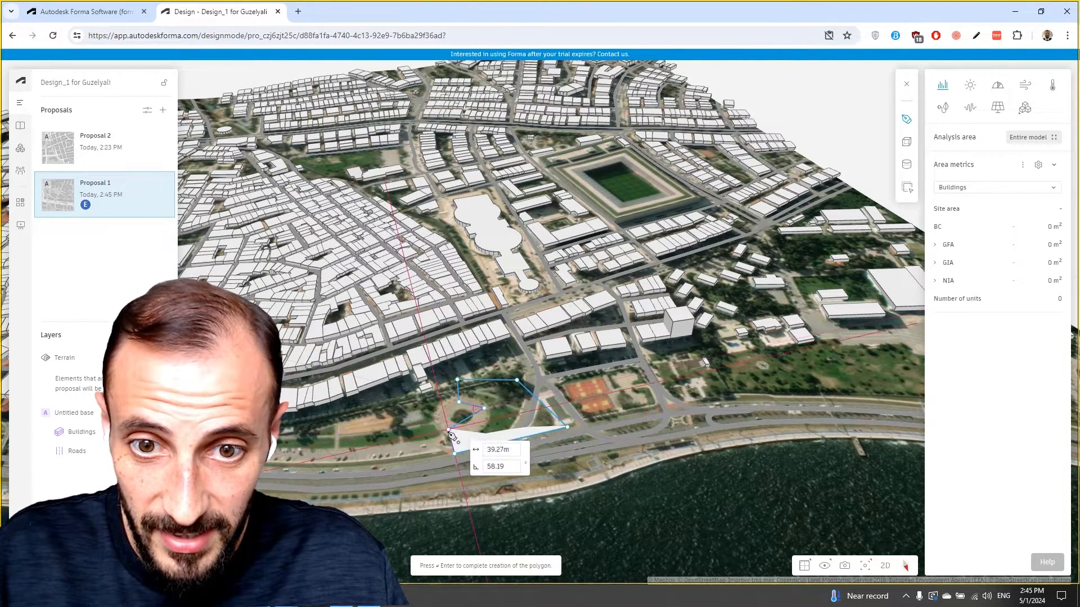
click(449, 429)
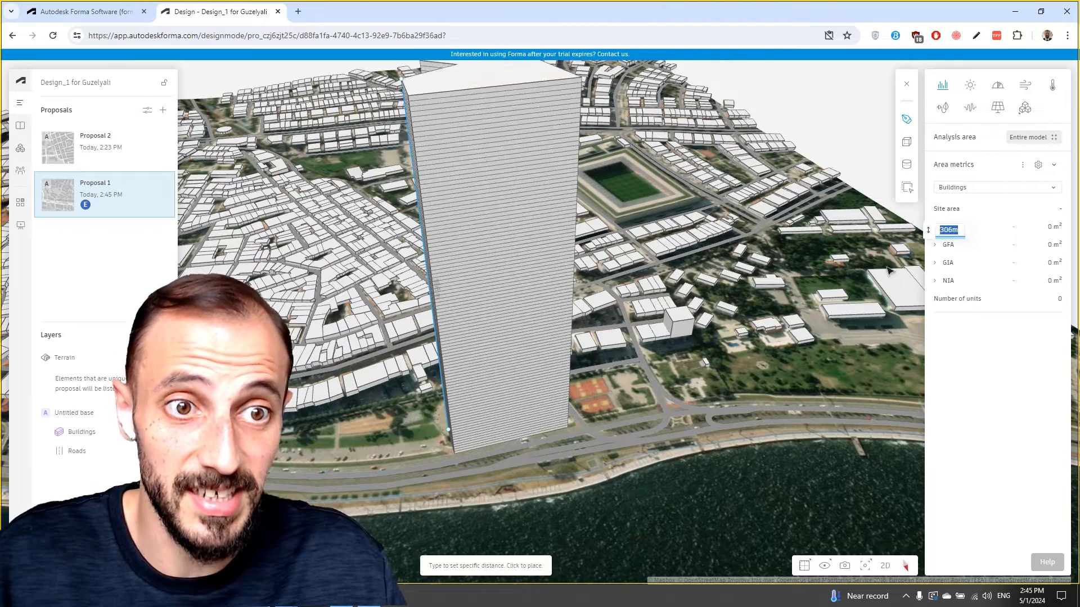
key(Escape)
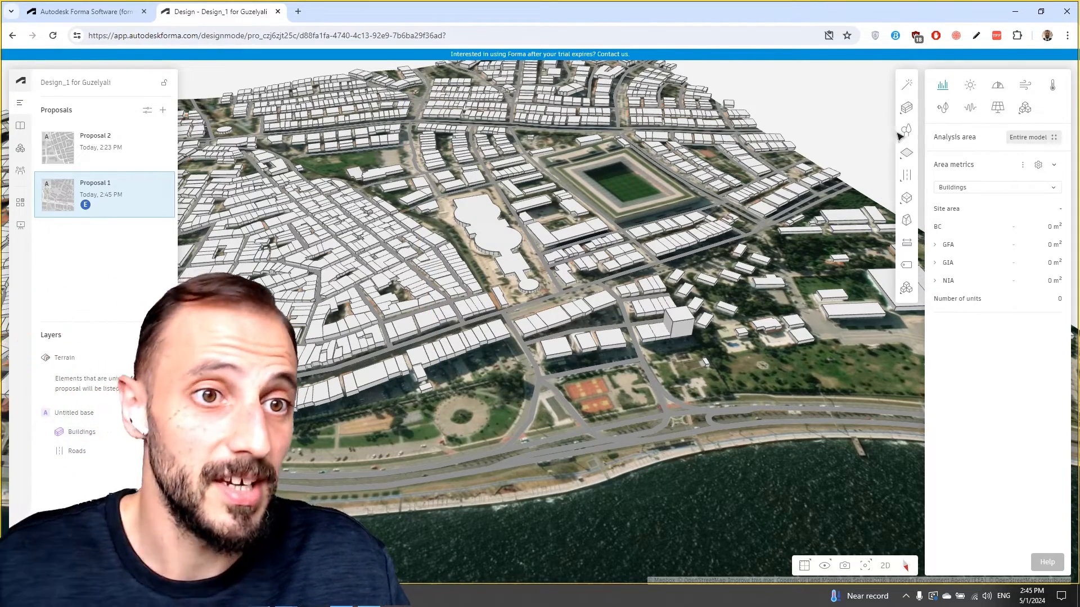
Draw a line of attached houses around the inland, side and coastal-road edges of the circular park.
mouse_move(906, 108)
click(825, 167)
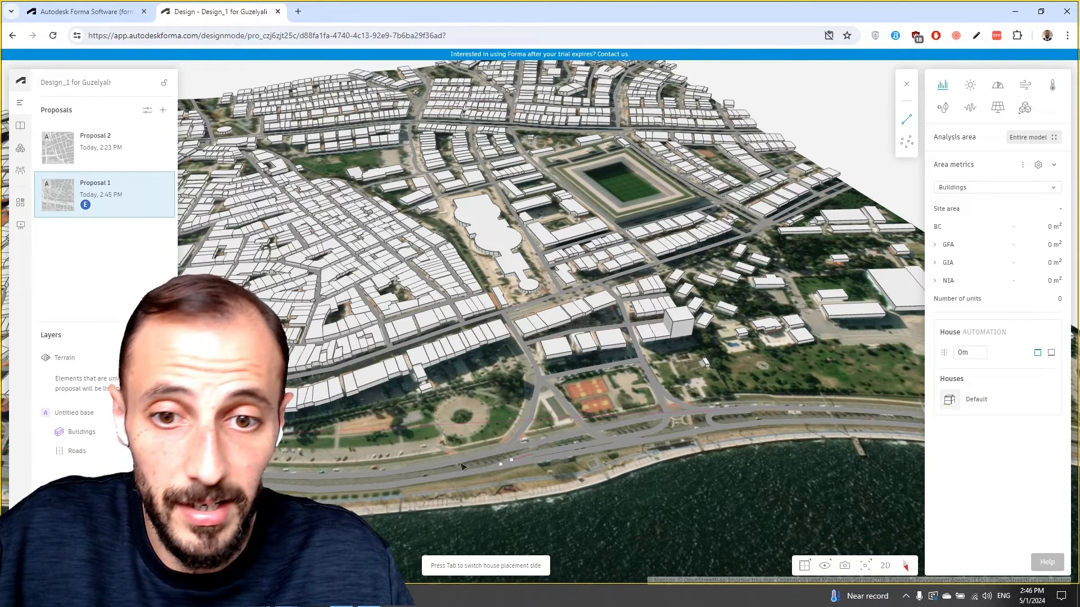
click(406, 421)
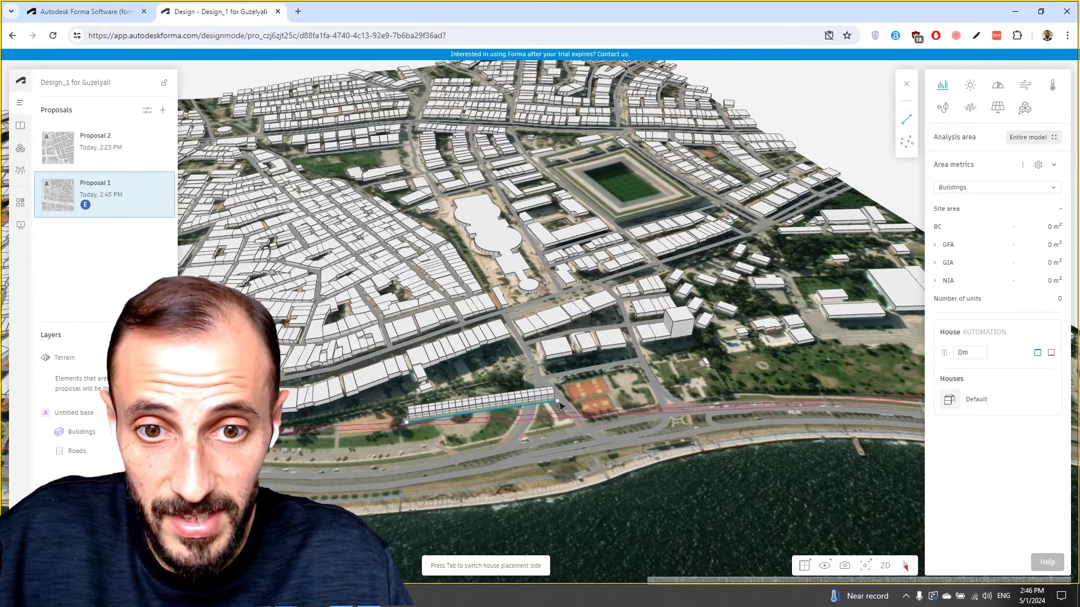
click(558, 403)
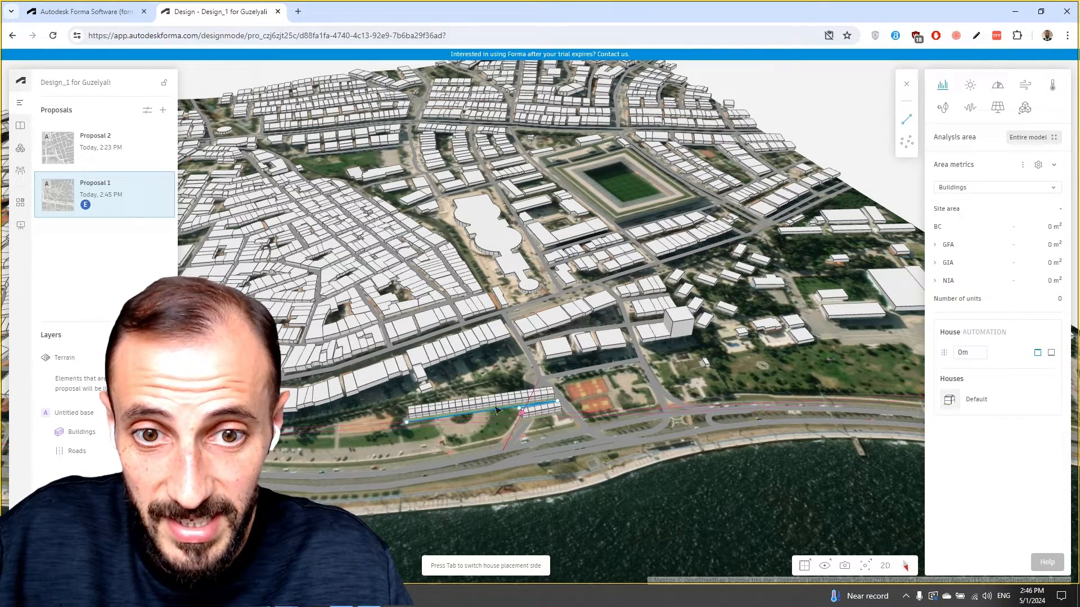
click(573, 432)
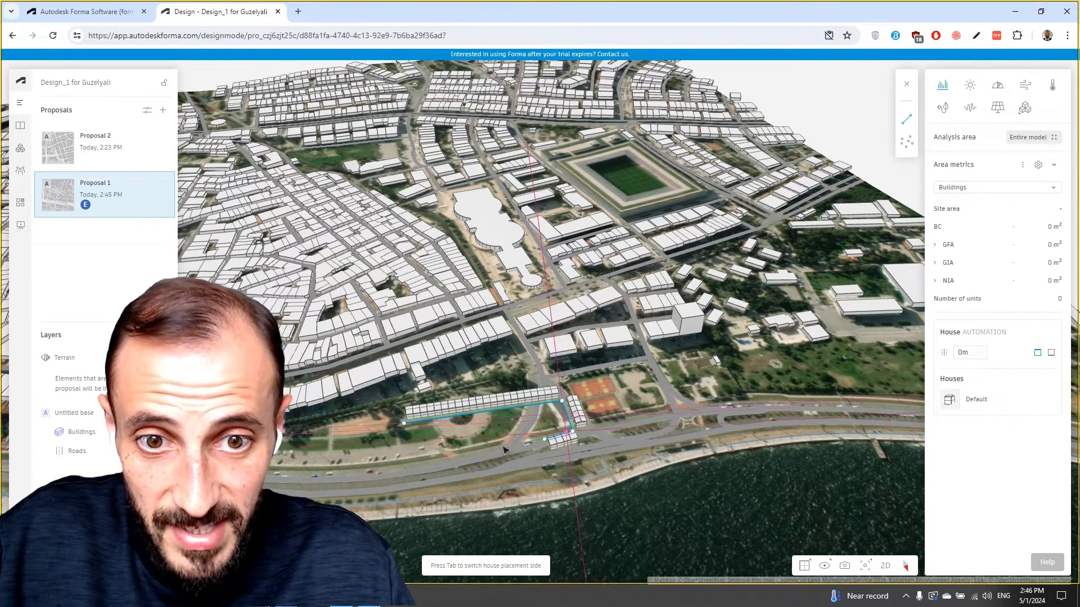
scroll(440, 457, up, 1)
click(440, 454)
Extend the house line around the park's open end and along the adjacent ground, with the house spacing set to 5 m.
right_drag(441, 454, 585, 463)
scroll(583, 464, up, 4)
scroll(582, 464, up, 1)
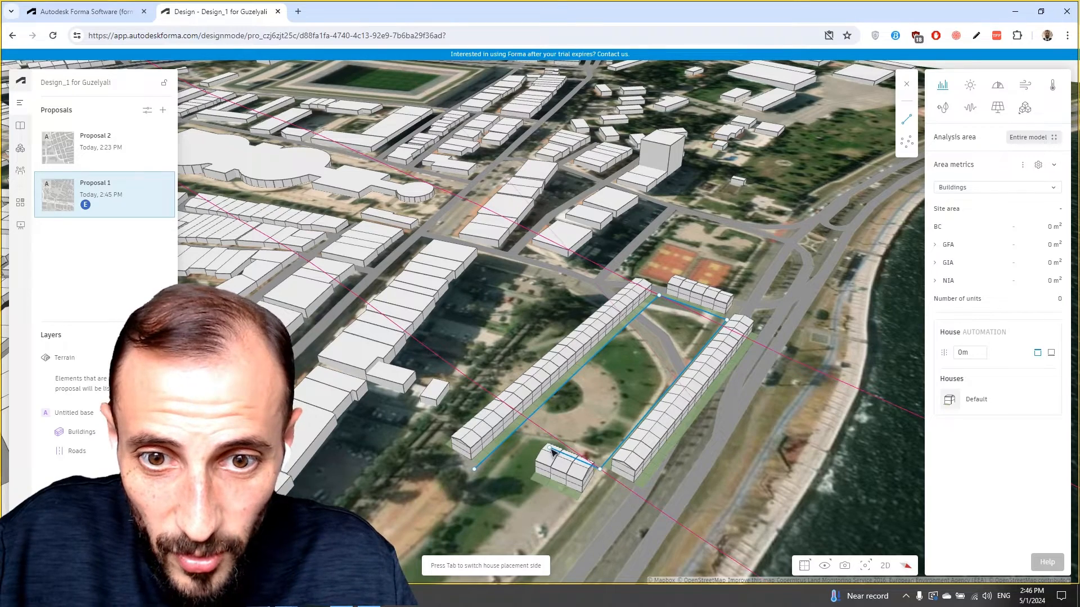
click(546, 443)
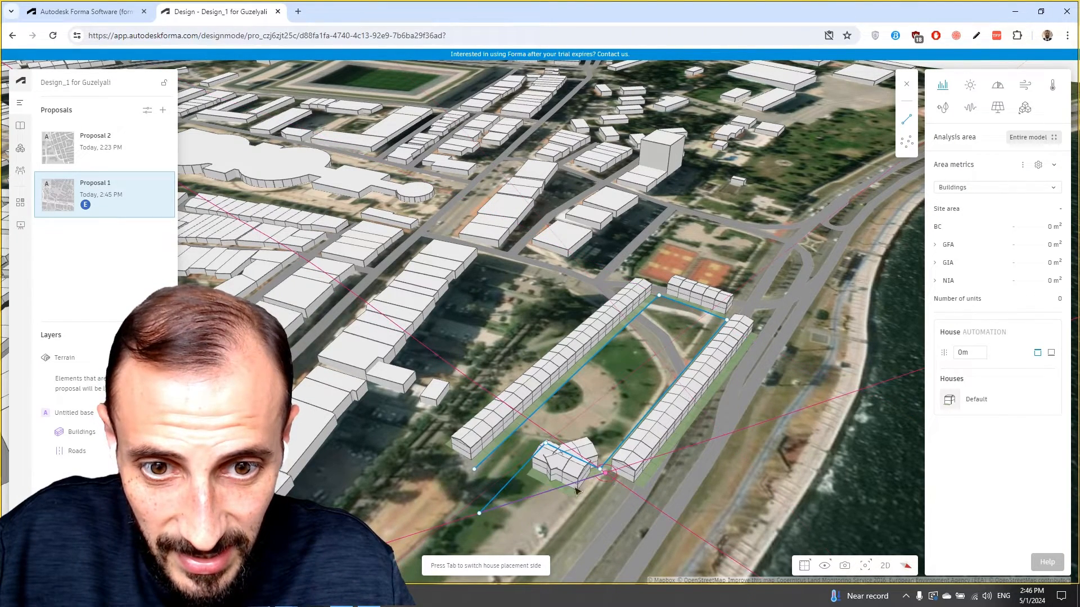
click(479, 513)
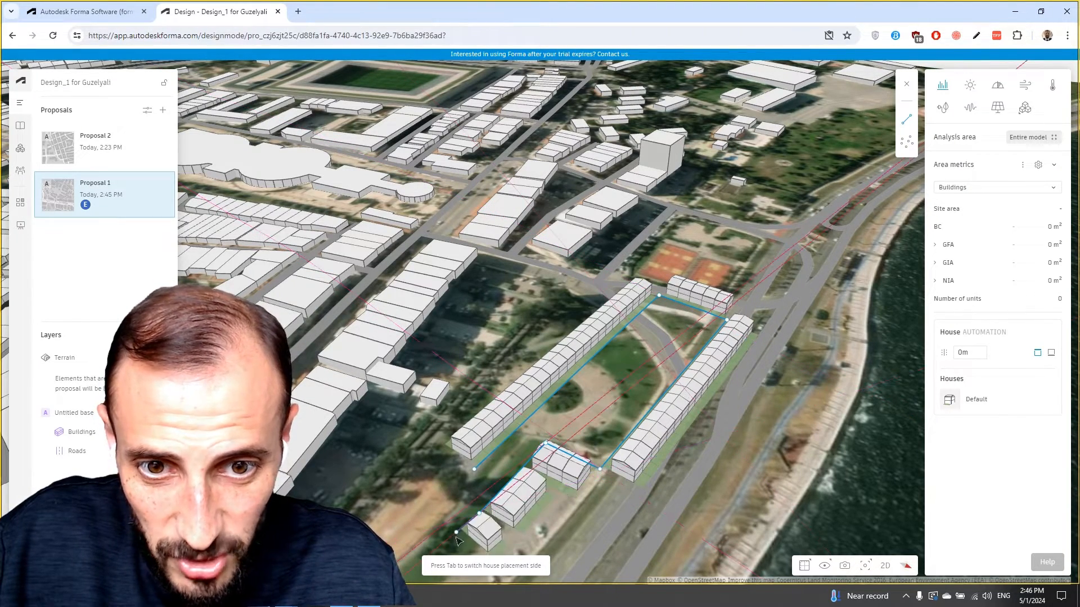
click(425, 542)
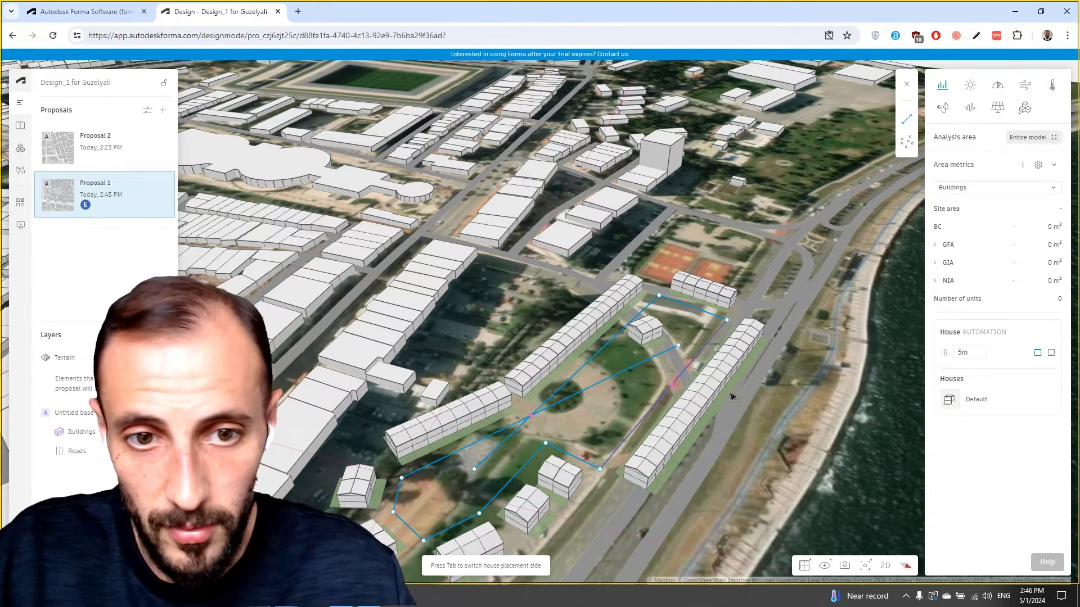
key(Escape)
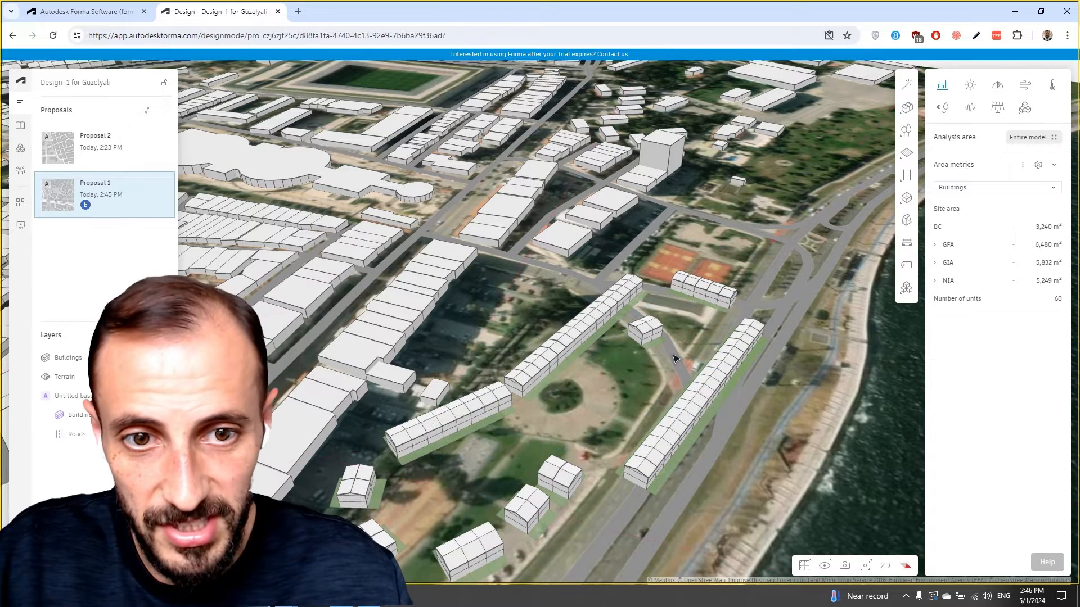
Delete the entire line of houses around the park.
click(648, 336)
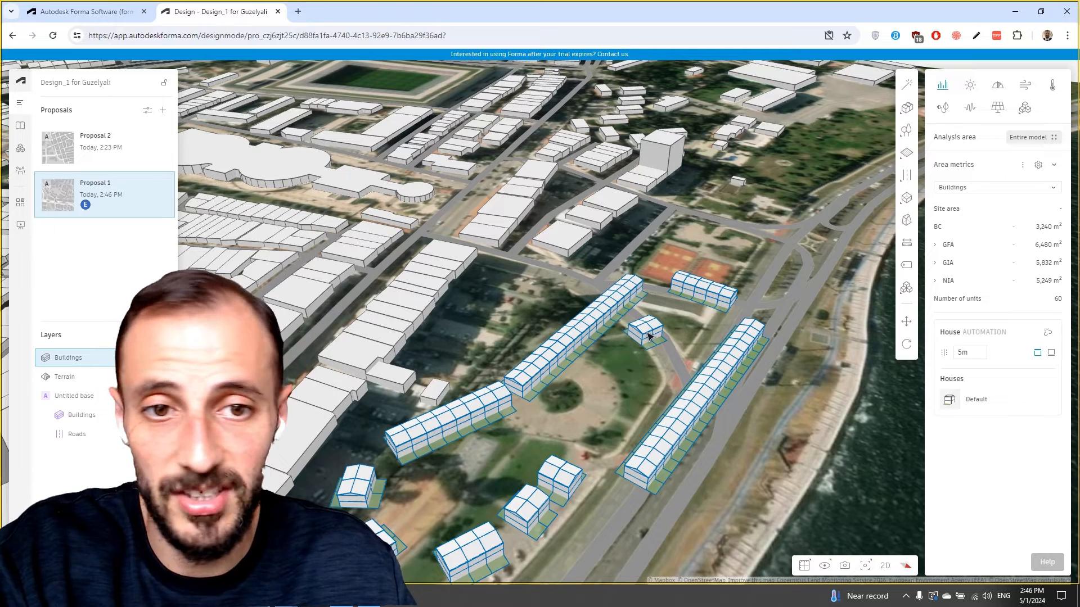
key(Delete)
Place ten individual default houses one by one across the circular park and the adjacent coastal road.
mouse_move(909, 200)
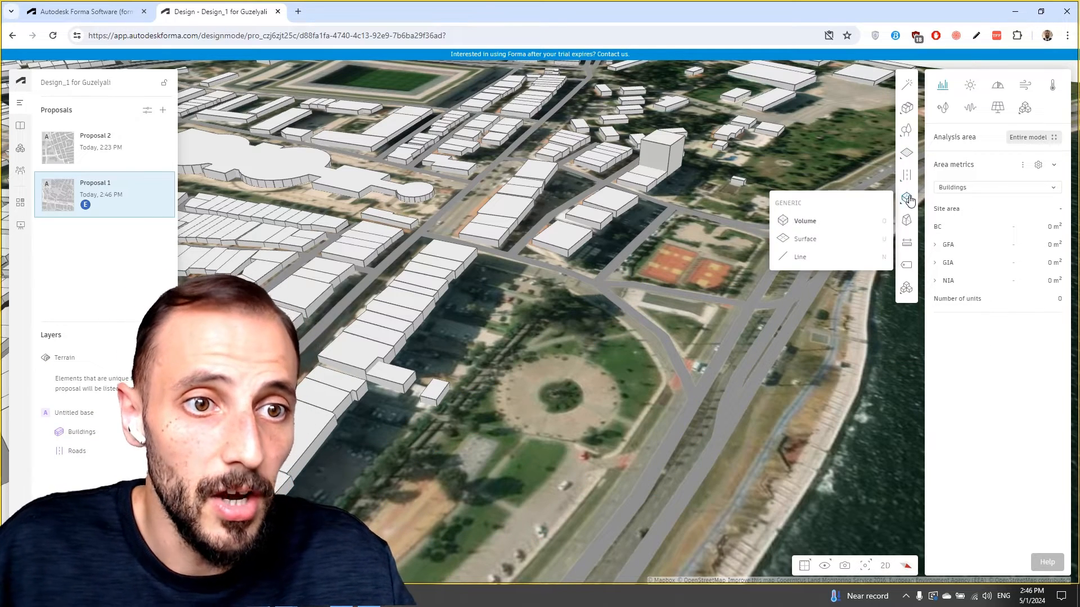
mouse_move(906, 108)
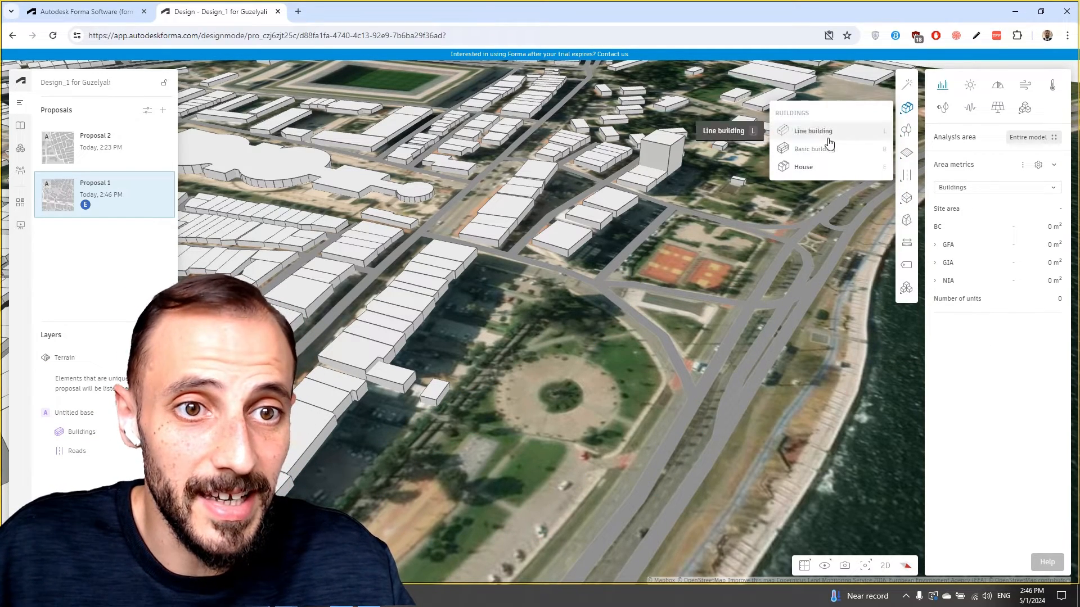
click(825, 169)
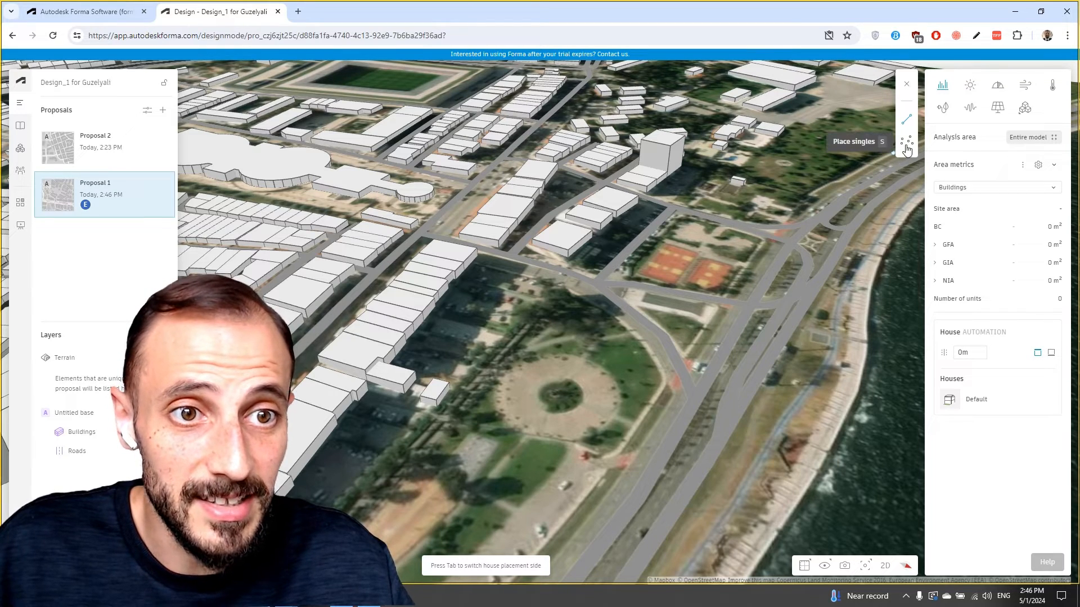
click(906, 145)
click(562, 340)
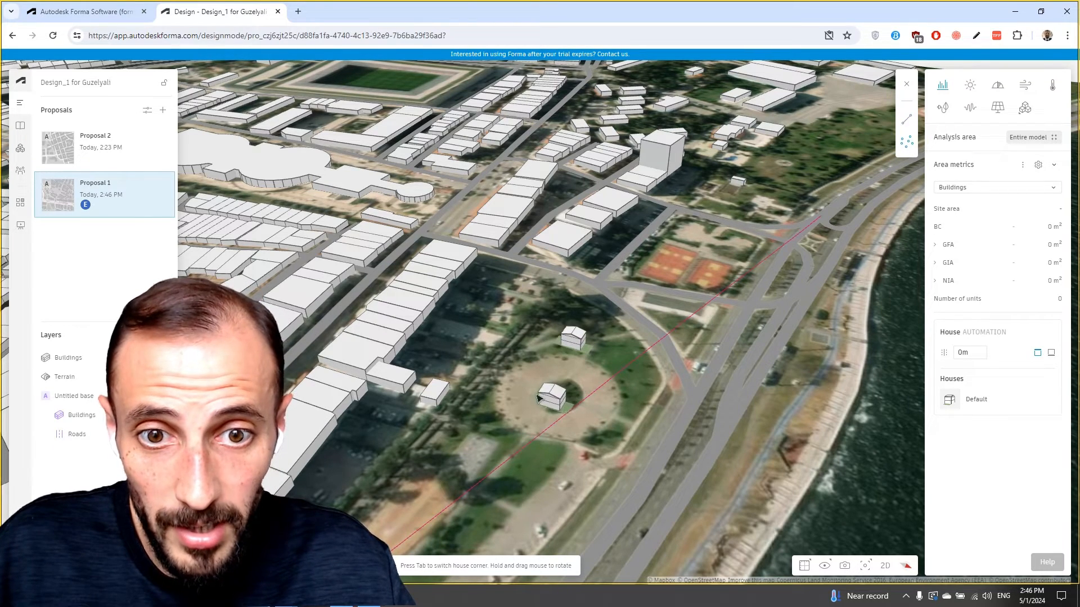
click(539, 398)
click(487, 434)
click(595, 476)
click(643, 390)
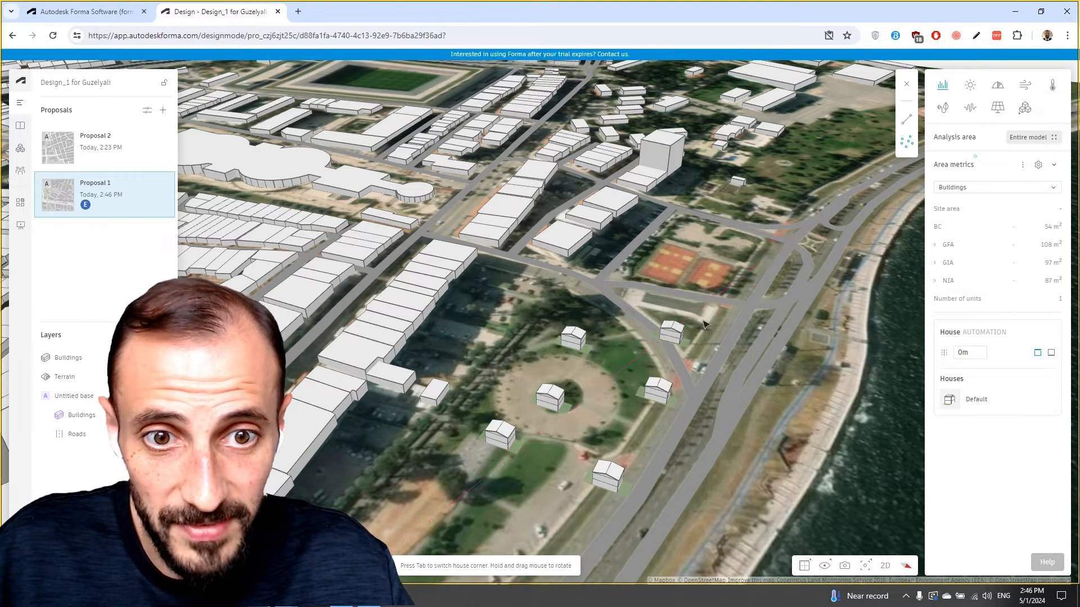
click(658, 333)
click(712, 320)
click(742, 388)
click(689, 450)
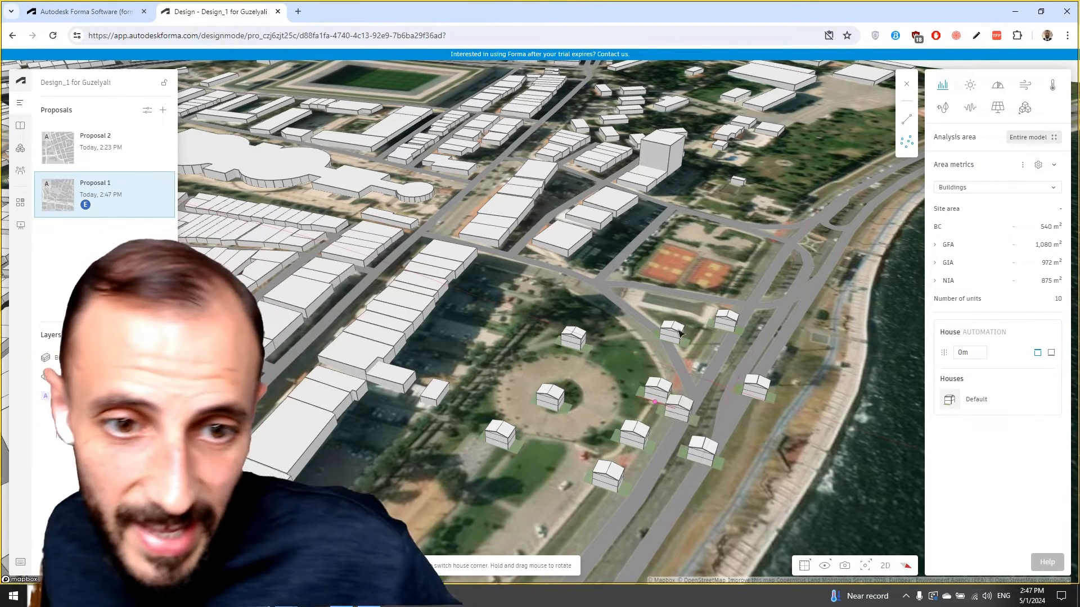
click(905, 84)
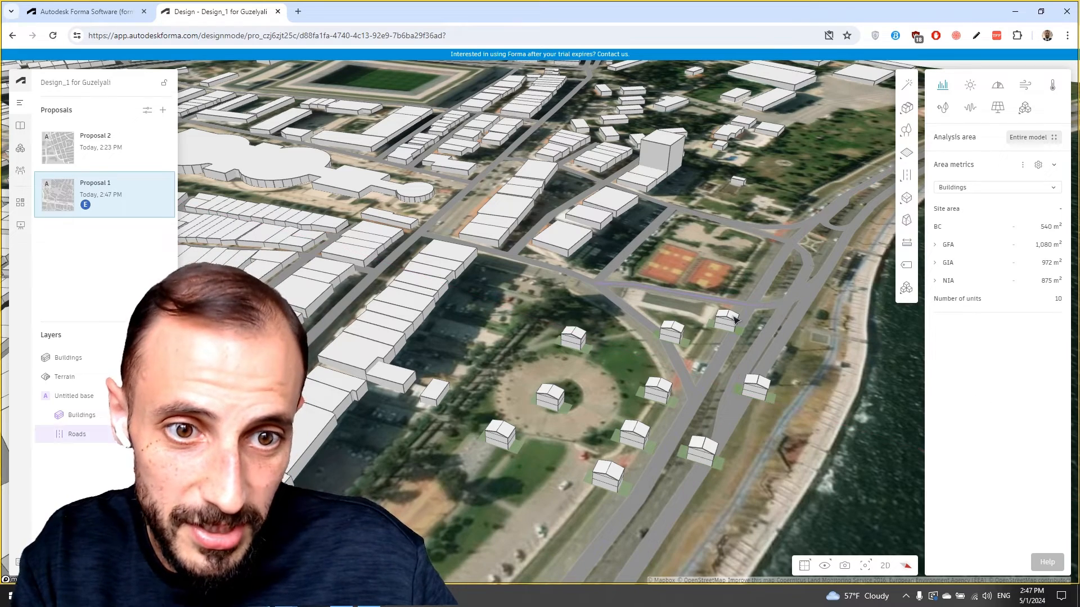
Delete all the individually placed houses from the park and the coastal road.
click(730, 320)
key(Delete)
click(760, 386)
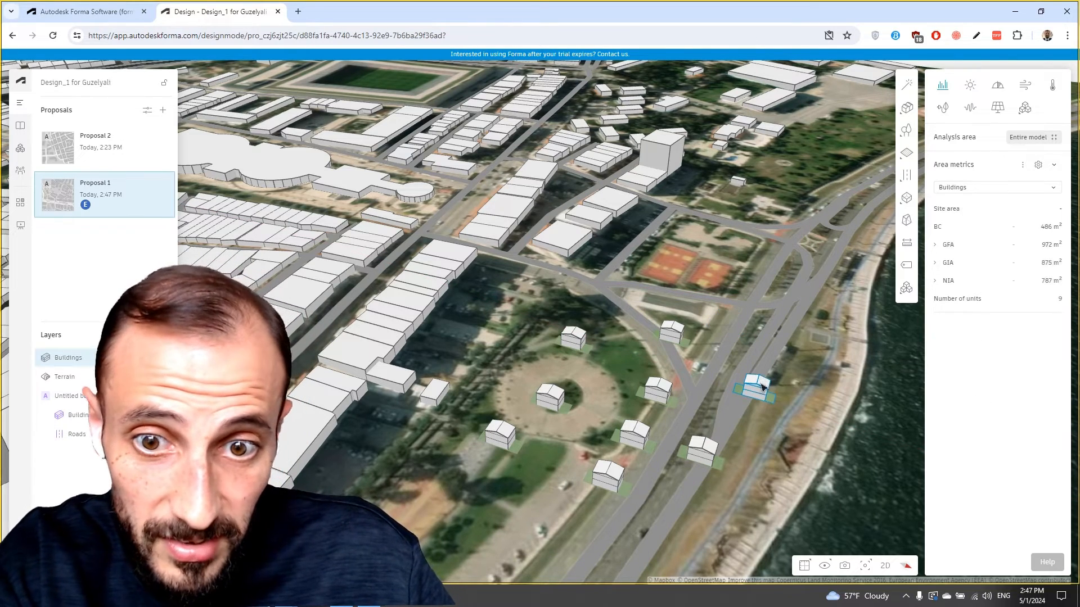
key(Delete)
key(Delete)
click(670, 334)
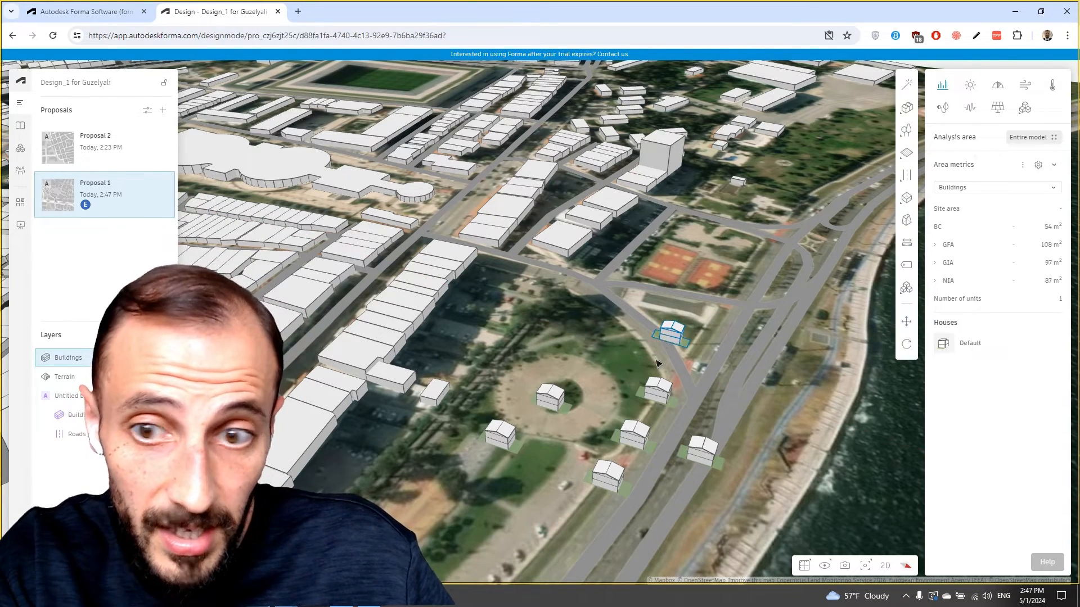
key(Delete)
click(643, 397)
key(Delete)
click(554, 396)
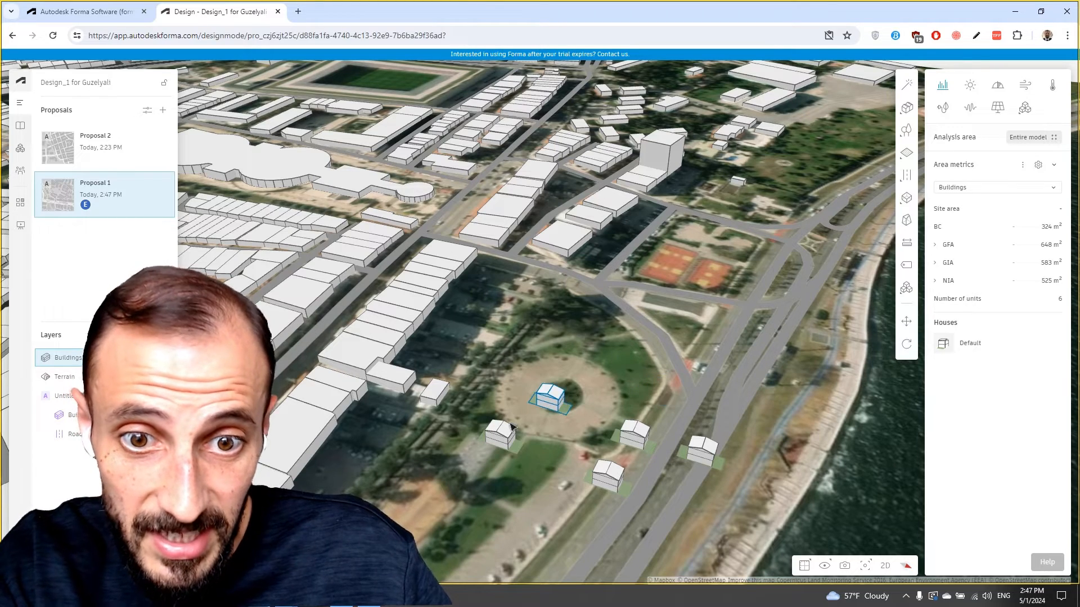
key(Delete)
click(501, 434)
key(Delete)
click(606, 473)
key(Delete)
click(632, 434)
key(Delete)
click(702, 450)
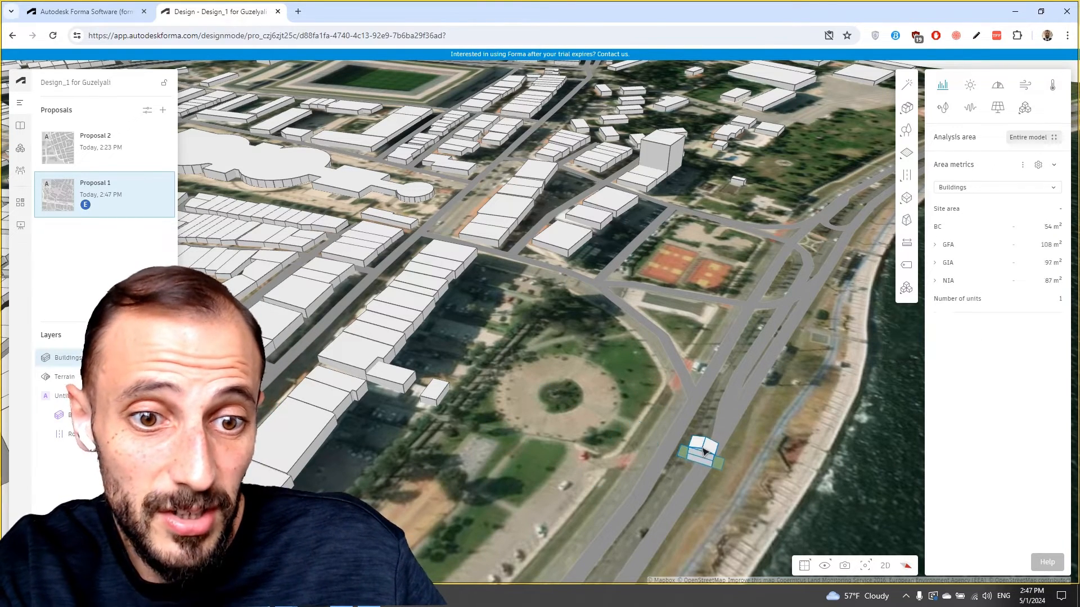
key(Delete)
click(906, 153)
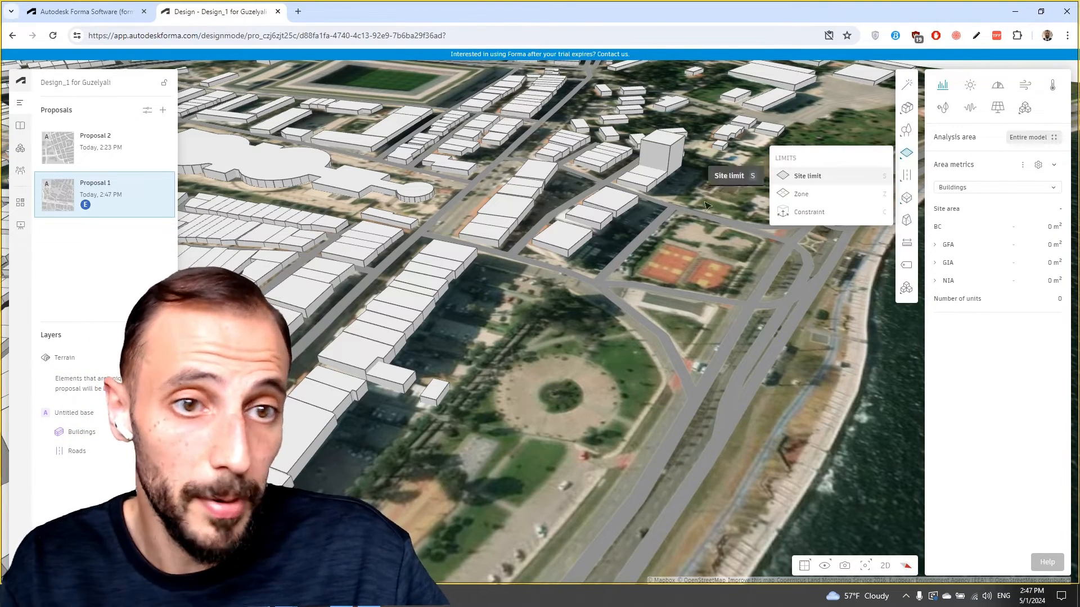
click(826, 175)
right_drag(635, 320, 530, 336)
scroll(529, 336, down, 10)
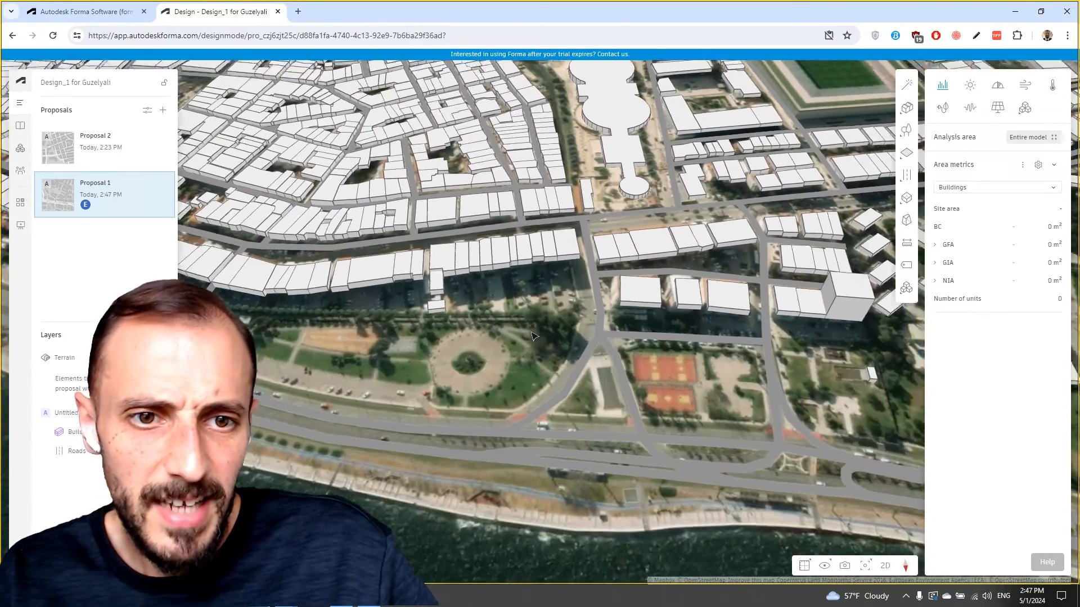
scroll(533, 336, up, 1)
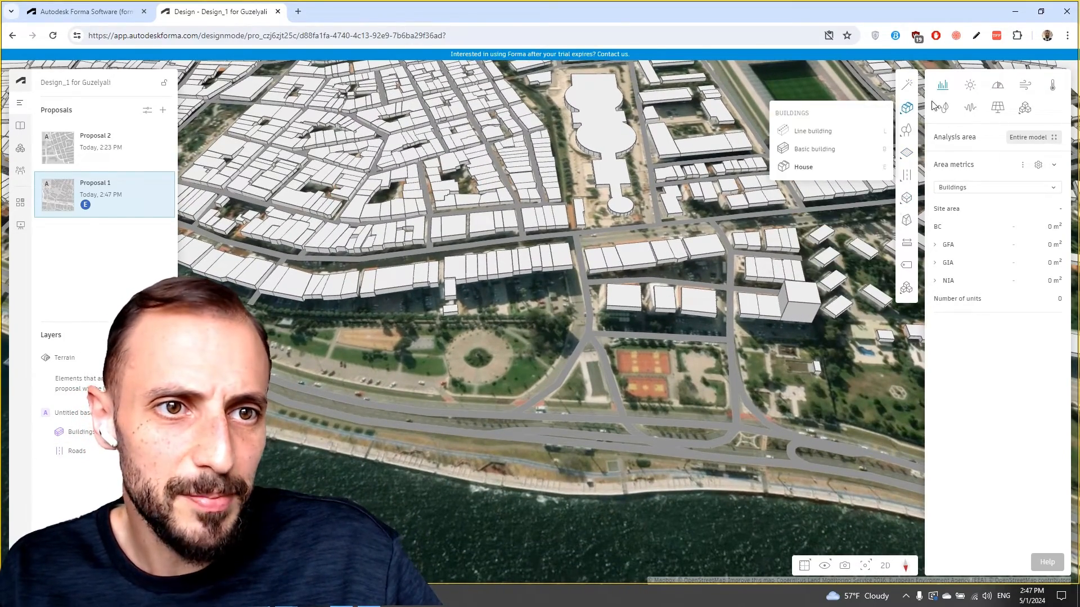
mouse_move(913, 112)
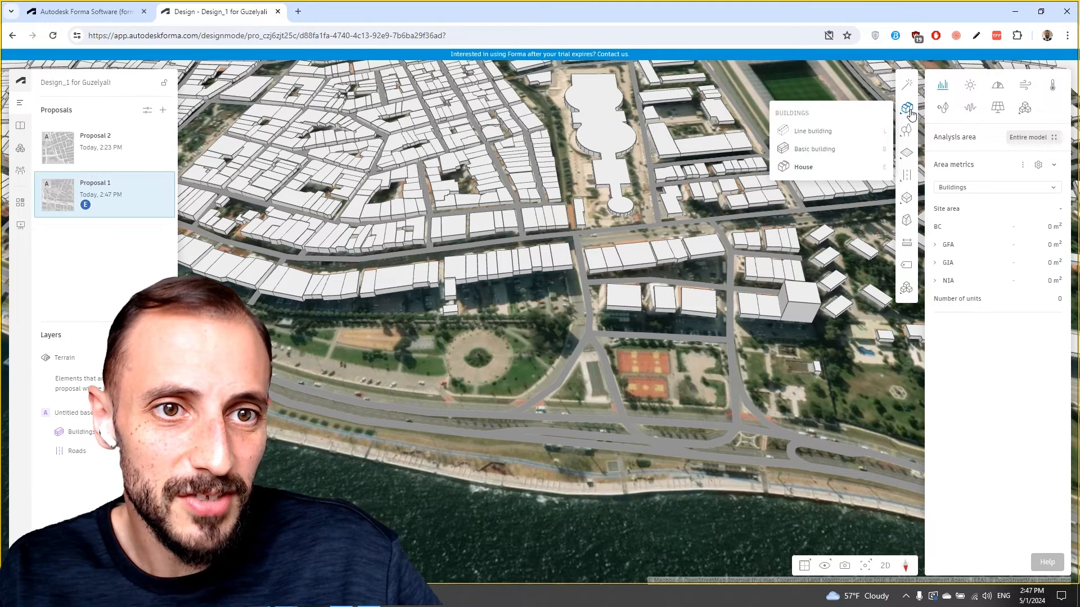